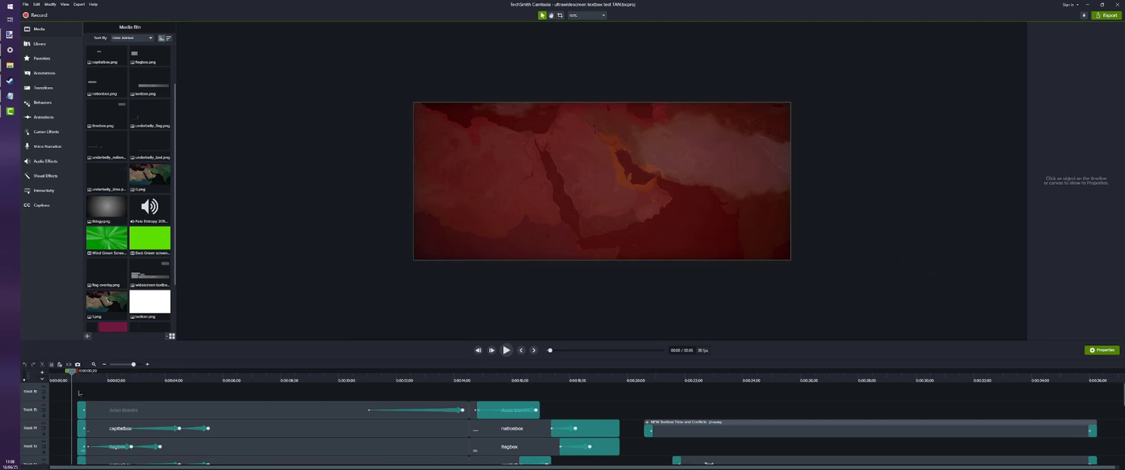
# Put the animated map clip on Track 2 into a group of its own
pyautogui.scroll(-10, 120, 428)
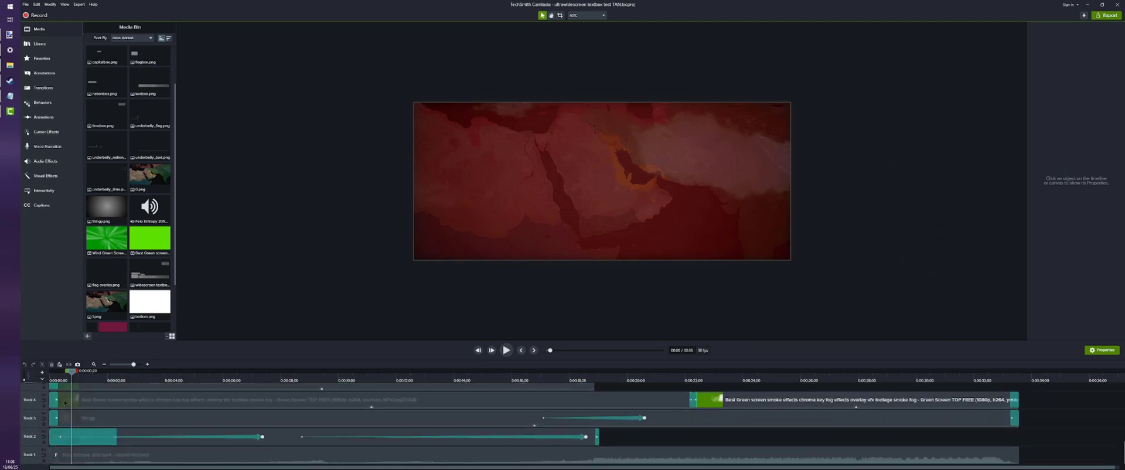
pyautogui.click(608, 182)
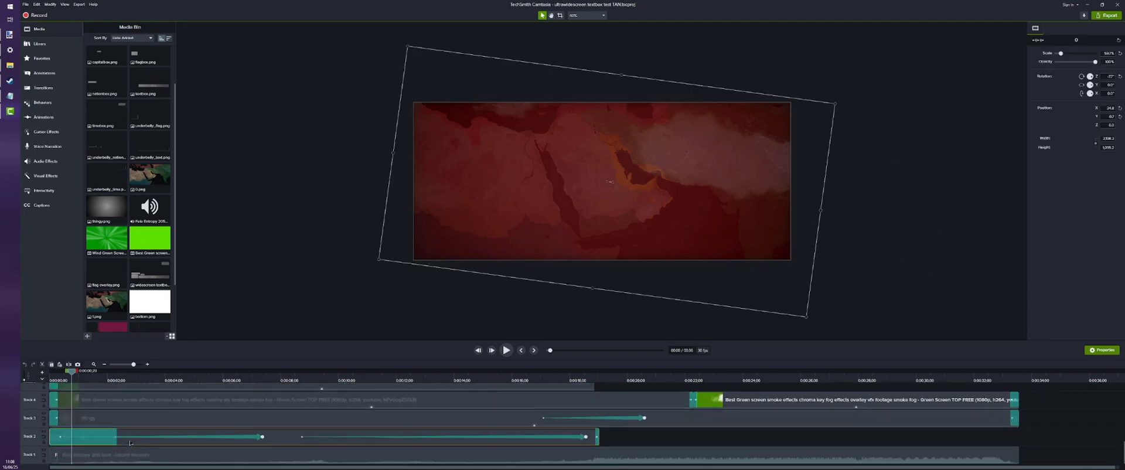
pyautogui.moveTo(109, 380); pyautogui.dragTo(232, 373)
pyautogui.scroll(10, 149, 375)
pyautogui.scroll(-10, 256, 438)
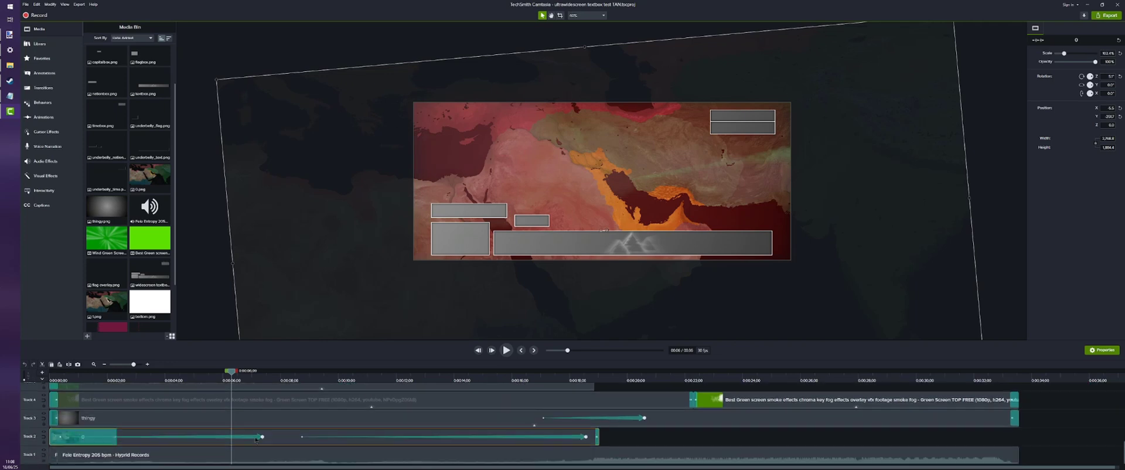
pyautogui.rightClick(276, 434)
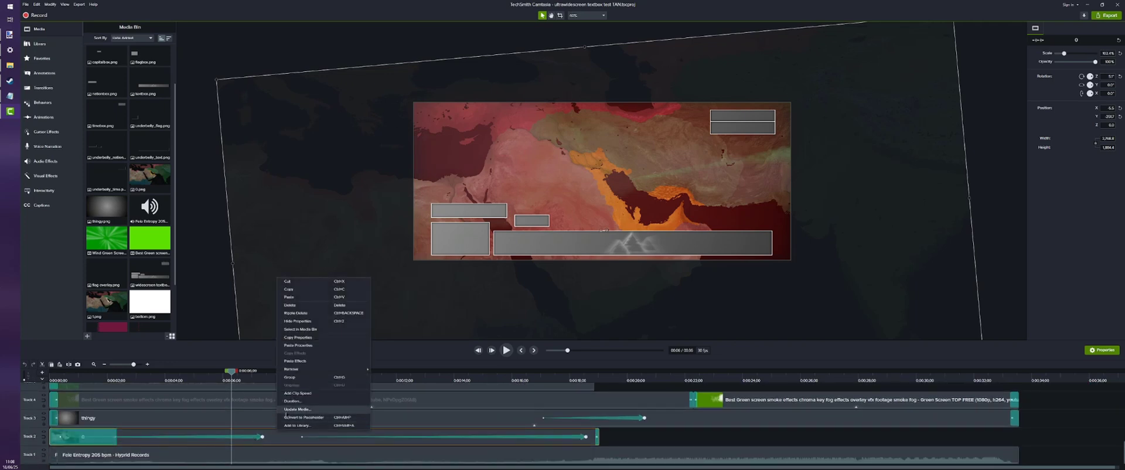
pyautogui.click(290, 377)
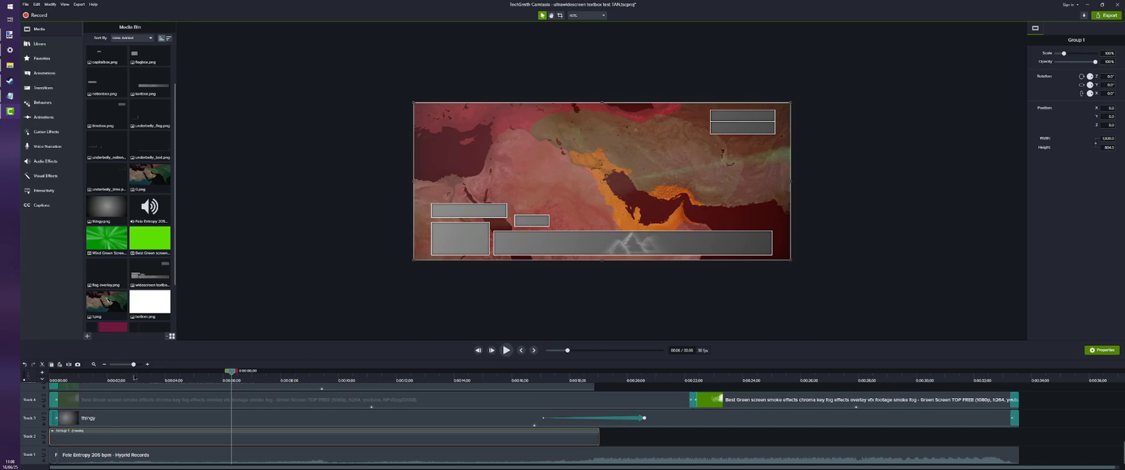
# Play back the grouped map from about 1 second to check how it moves within the canvas
pyautogui.moveTo(231, 372); pyautogui.dragTo(85, 372)
pyautogui.scroll(2, 275, 382)
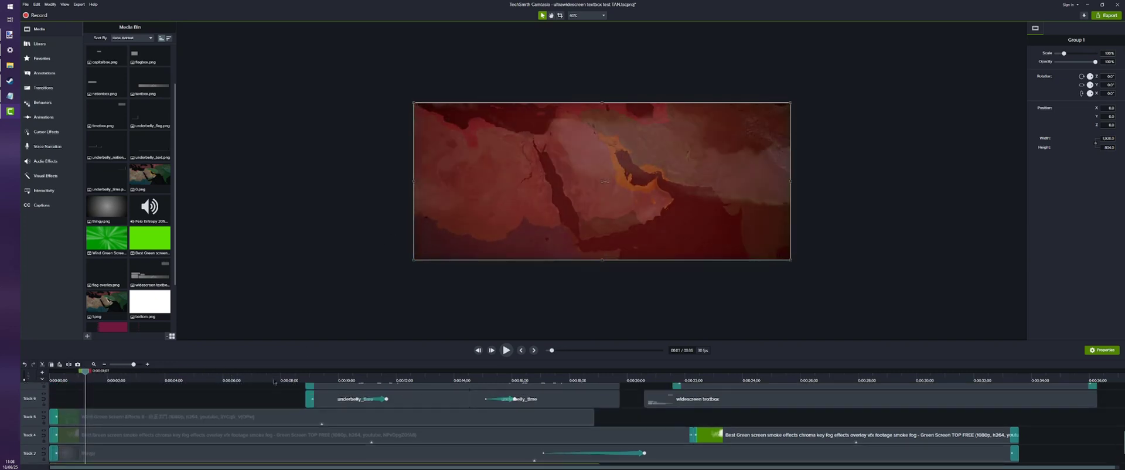
pyautogui.click(506, 350)
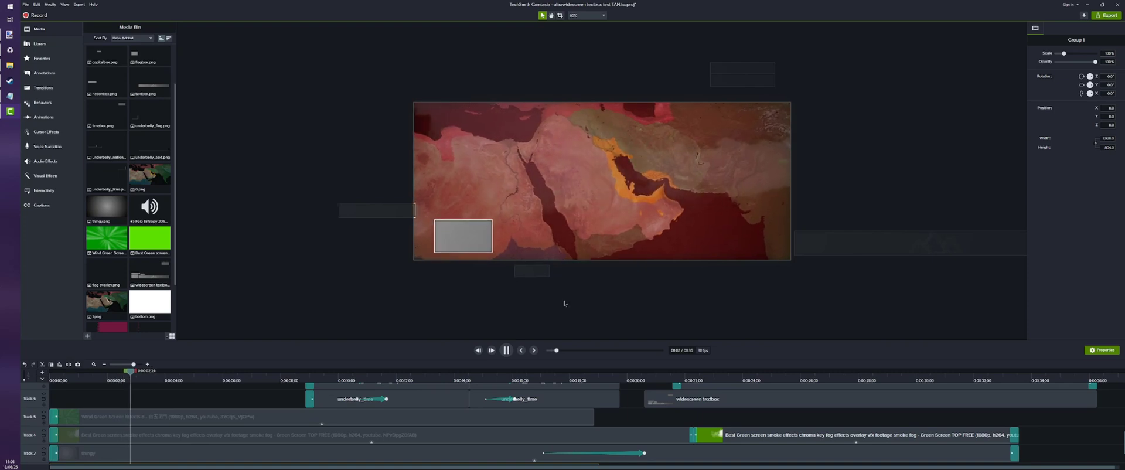
pyautogui.press('space')
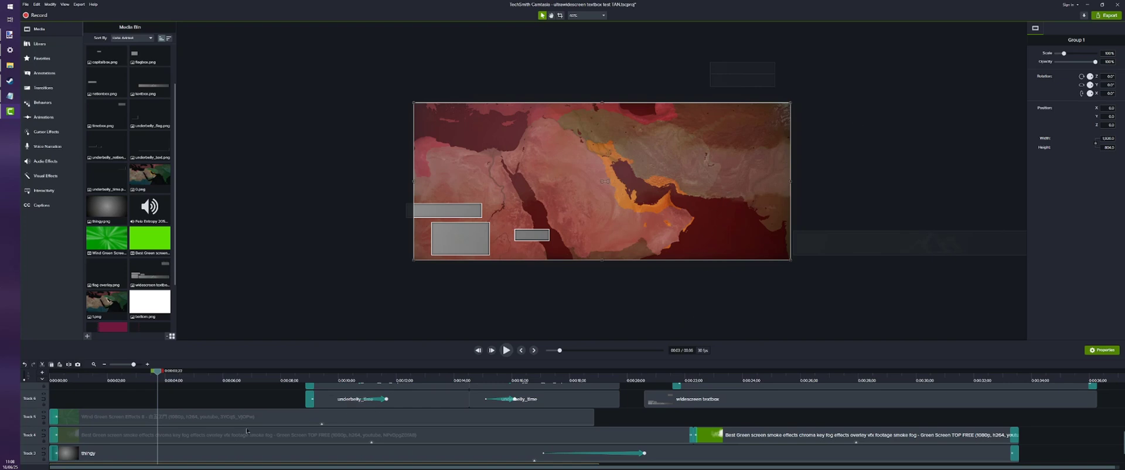
# Resize the map group on Track 2 to its visible size
pyautogui.scroll(-2, 247, 431)
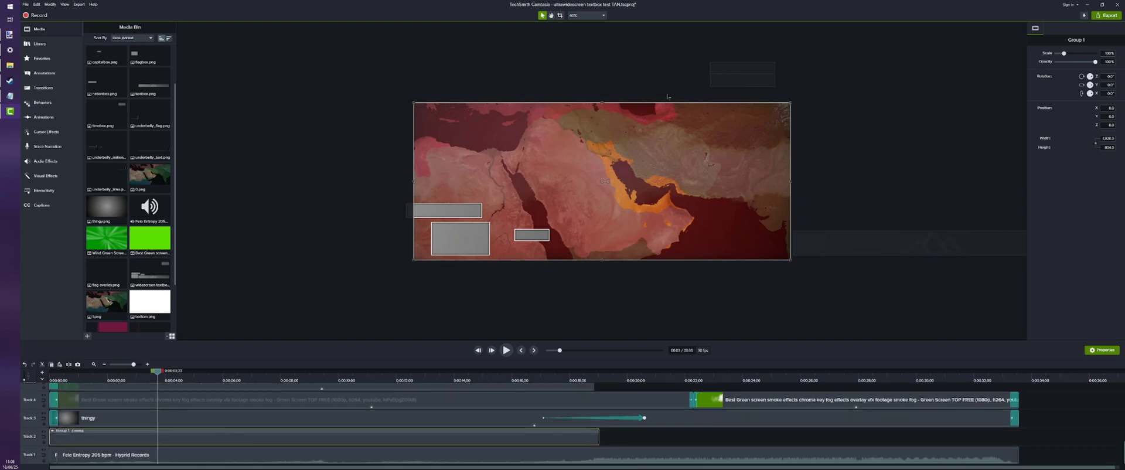
pyautogui.rightClick(232, 433)
pyautogui.moveTo(245, 410)
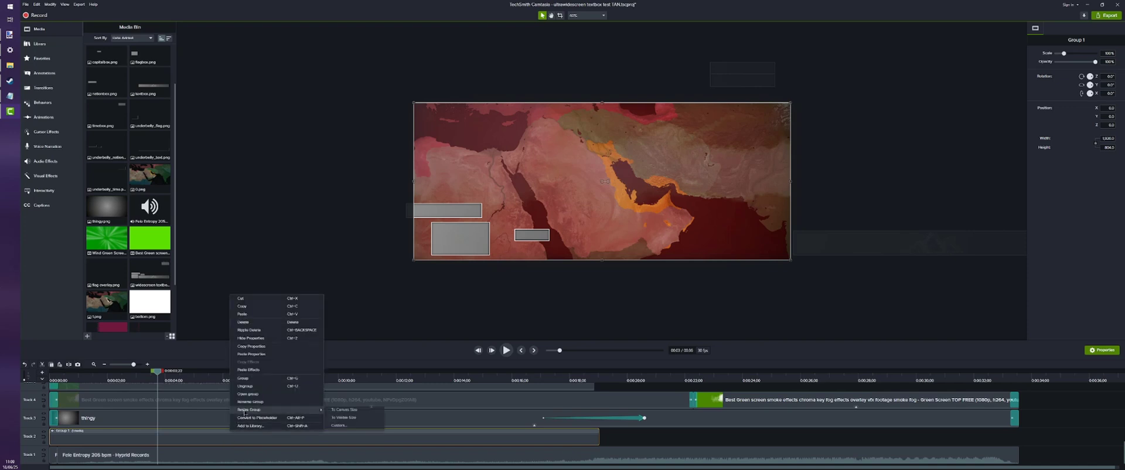
pyautogui.click(347, 417)
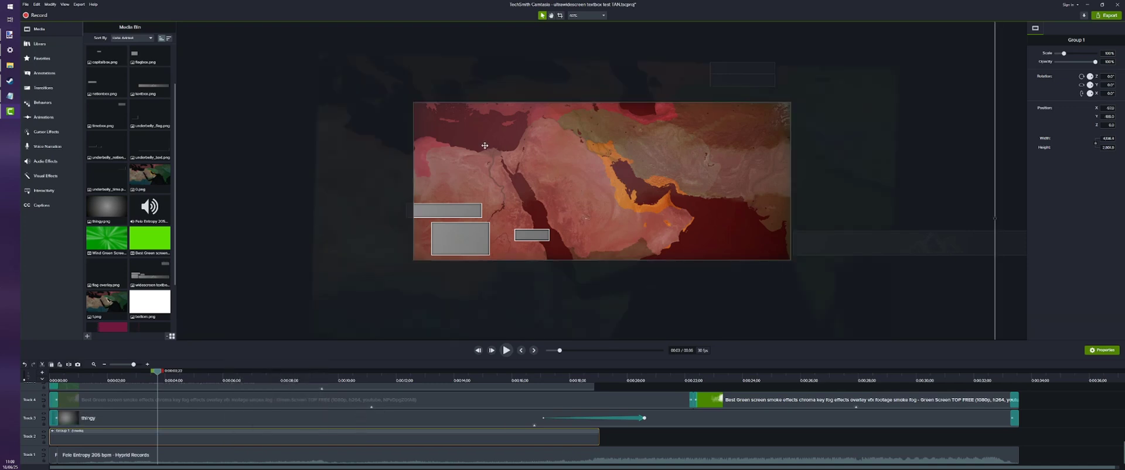
# Advance to about 7 seconds and resize the map group to the canvas size
pyautogui.moveTo(169, 381); pyautogui.dragTo(261, 385)
pyautogui.scroll(5, 192, 378)
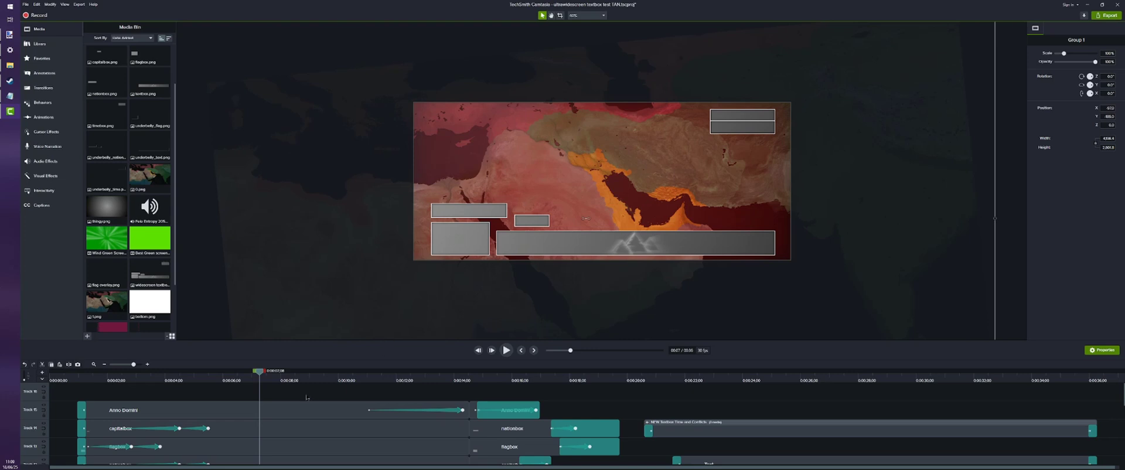
pyautogui.scroll(-5, 307, 398)
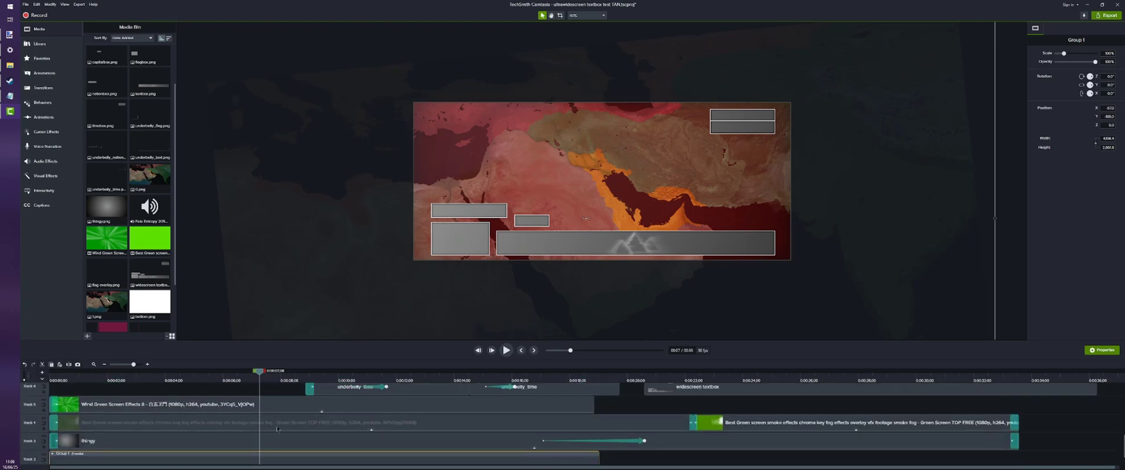
pyautogui.scroll(-1, 276, 437)
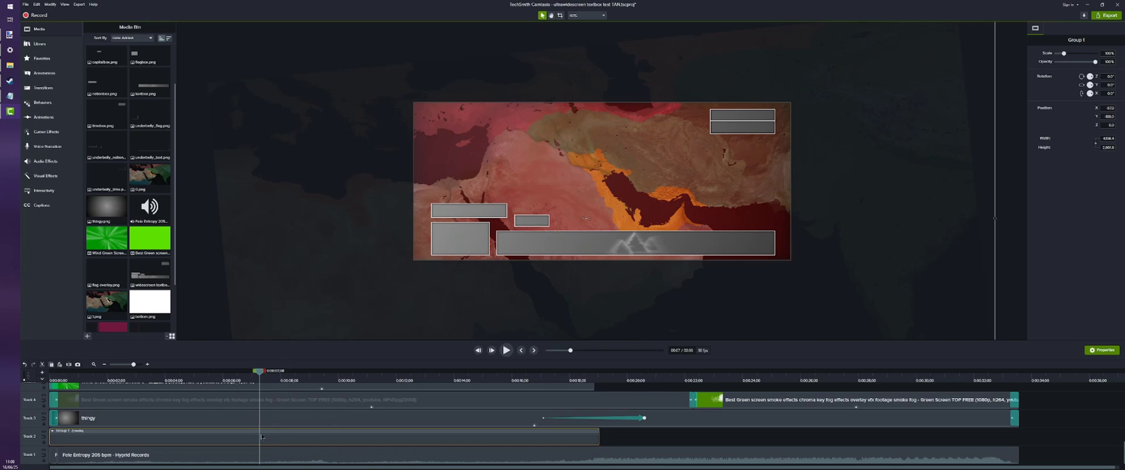
pyautogui.rightClick(262, 437)
pyautogui.moveTo(329, 408)
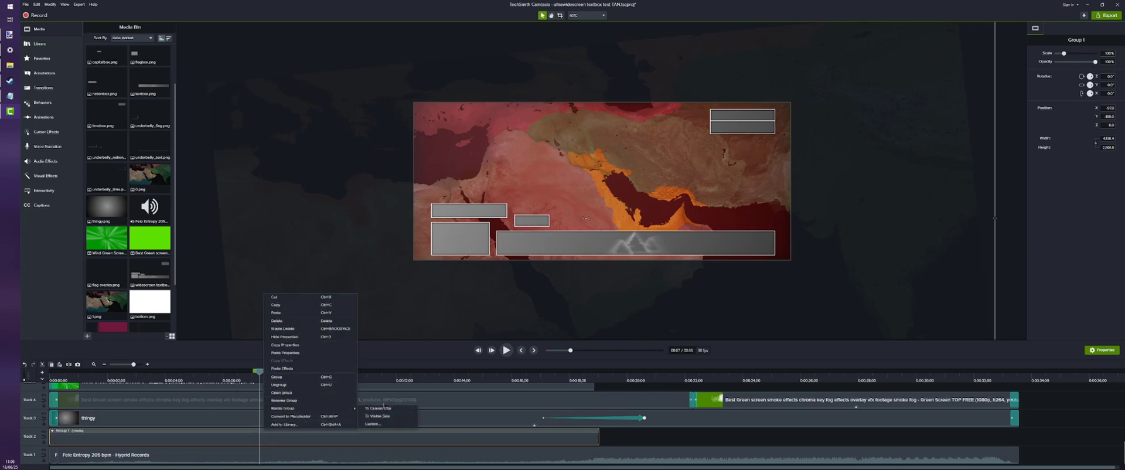
pyautogui.click(384, 408)
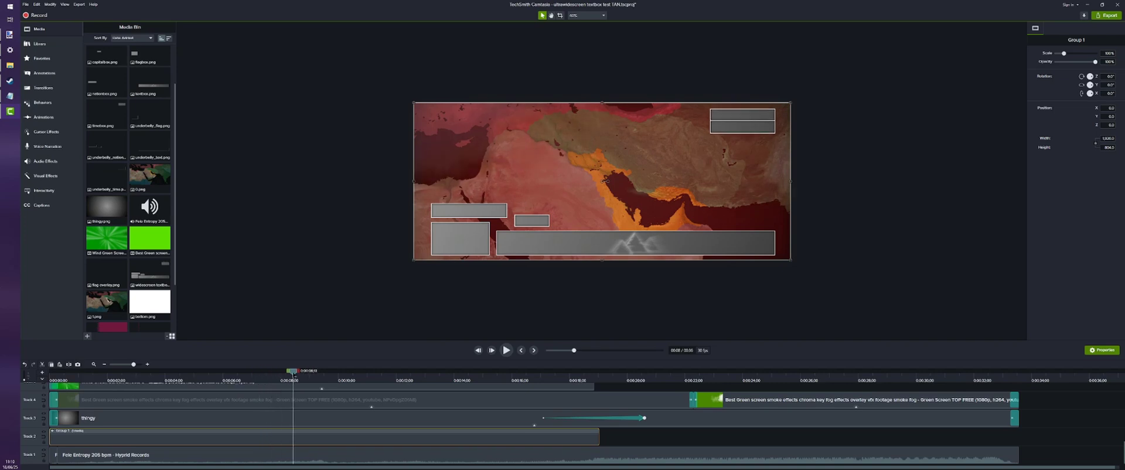
# Resize the map group to its visible size again so the whole map extends beyond the canvas
pyautogui.rightClick(314, 437)
pyautogui.moveTo(333, 413)
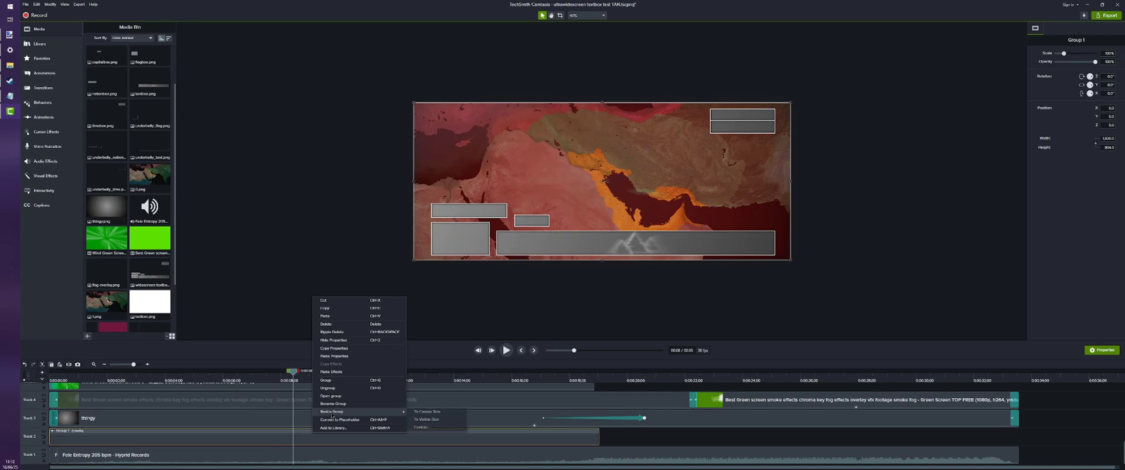
pyautogui.click(445, 419)
# Add a Custom animation to the map group ending at about 3 seconds, and reposition and enlarge the map just after it
pyautogui.click(43, 117)
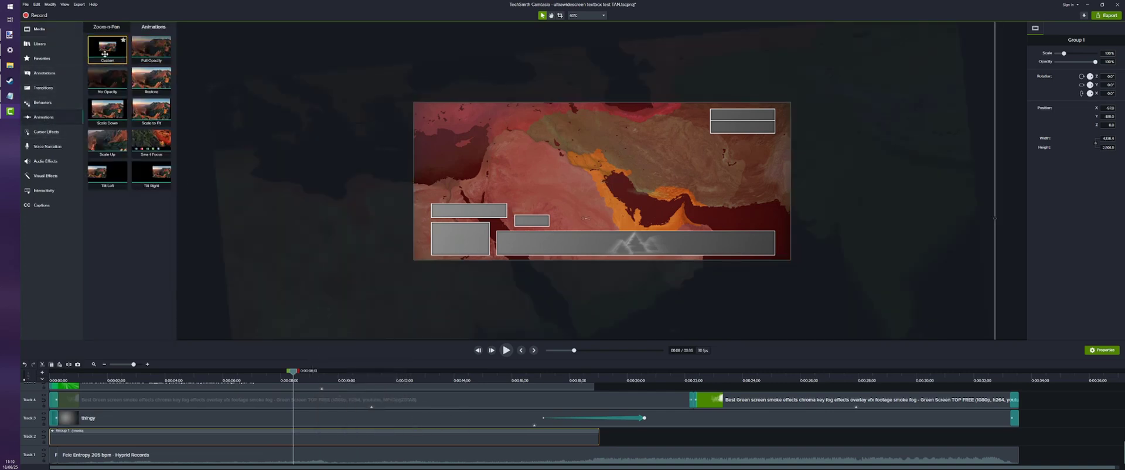
pyautogui.moveTo(105, 54); pyautogui.dragTo(141, 439)
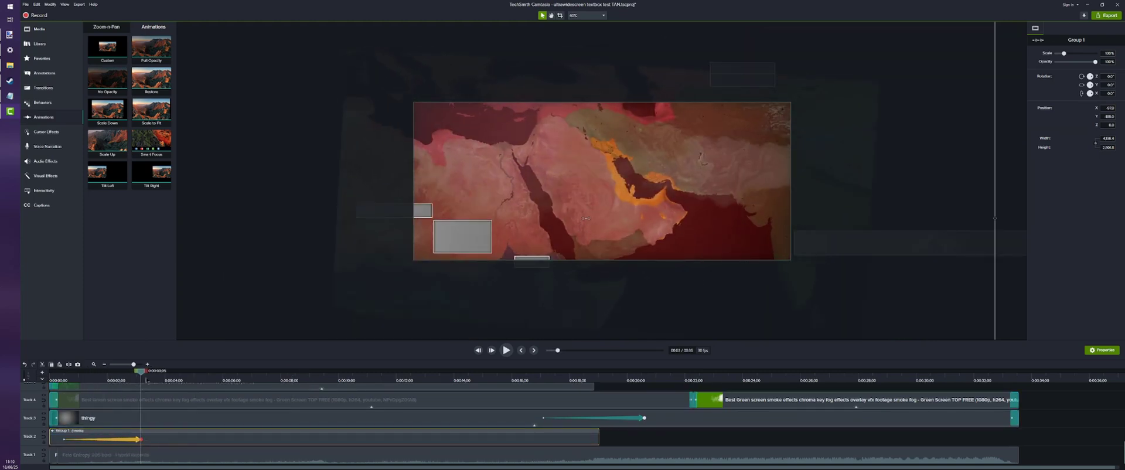
pyautogui.click(147, 381)
pyautogui.moveTo(585, 218); pyautogui.dragTo(582, 207)
pyautogui.scroll(8, 582, 207)
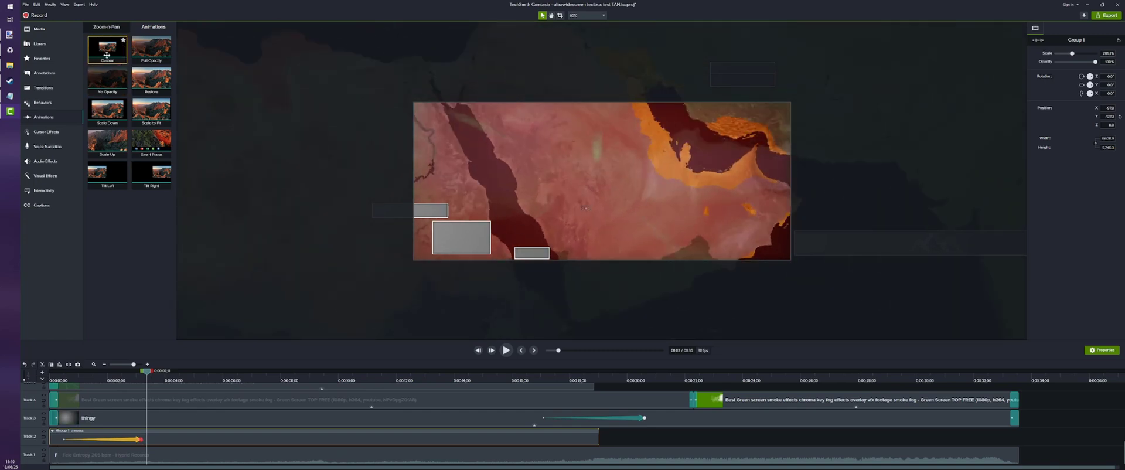
# Add a second animation to the map group ending at about 5.5 seconds that returns it to 100% scale, and play both back
pyautogui.moveTo(107, 49); pyautogui.dragTo(209, 439)
pyautogui.click(64, 380)
pyautogui.click(506, 350)
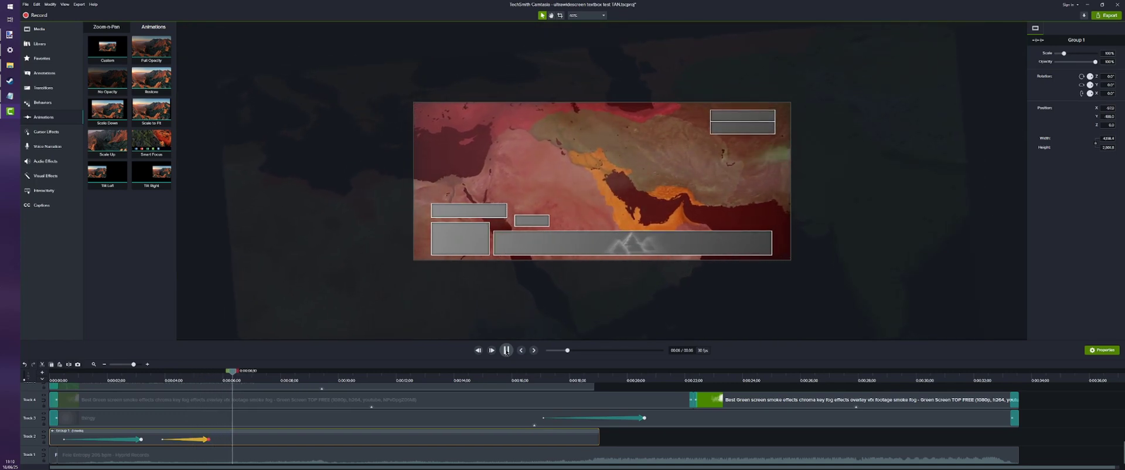
pyautogui.click(506, 350)
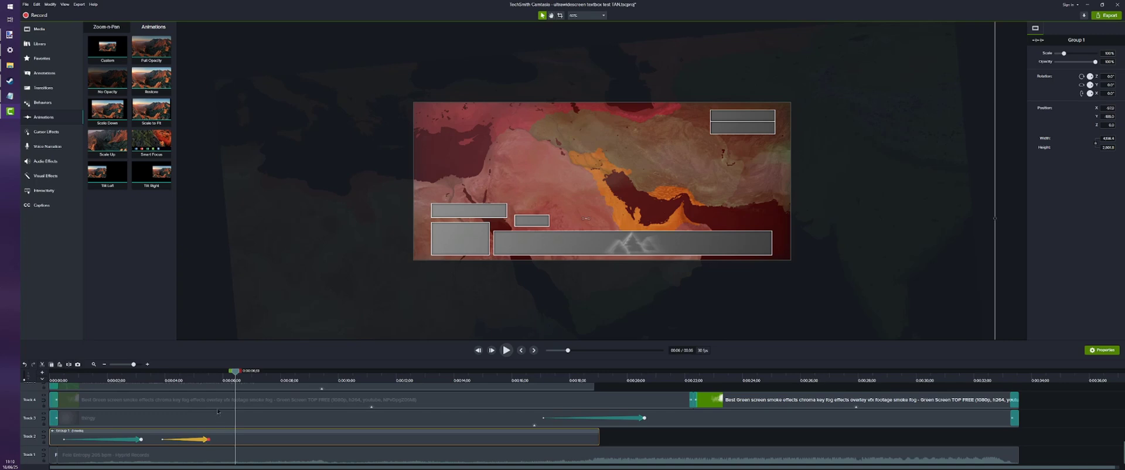
# Nest the animated map group inside a second group and resize this outer group to its visible size
pyautogui.rightClick(245, 432)
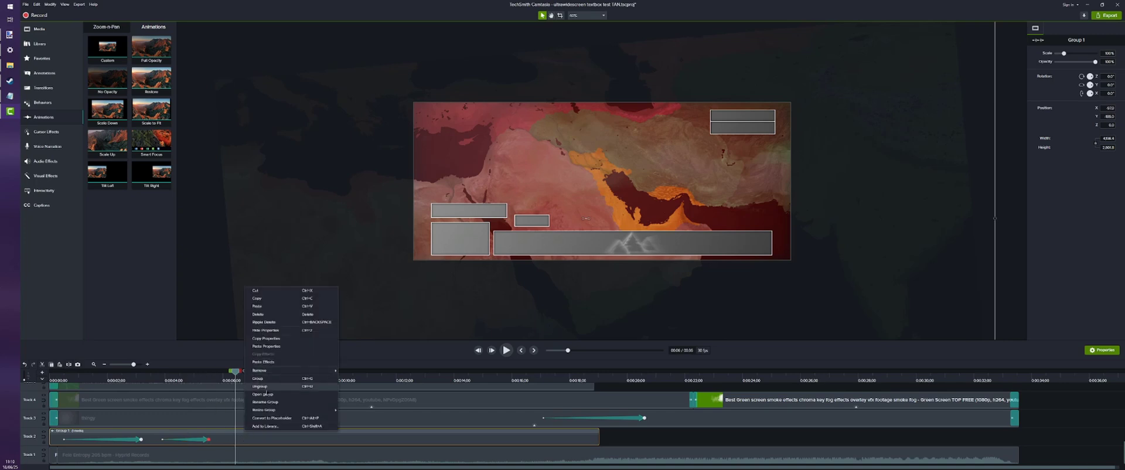
pyautogui.click(270, 379)
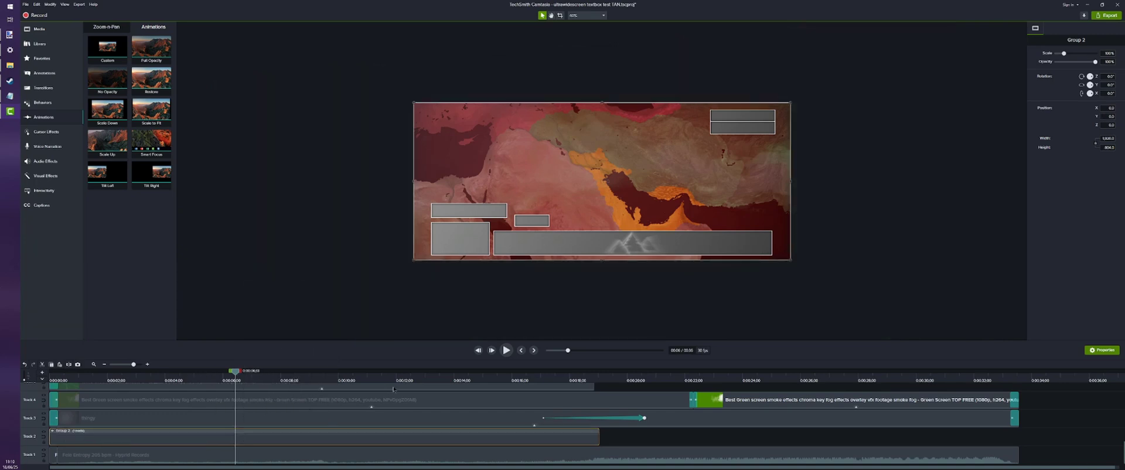
pyautogui.rightClick(176, 437)
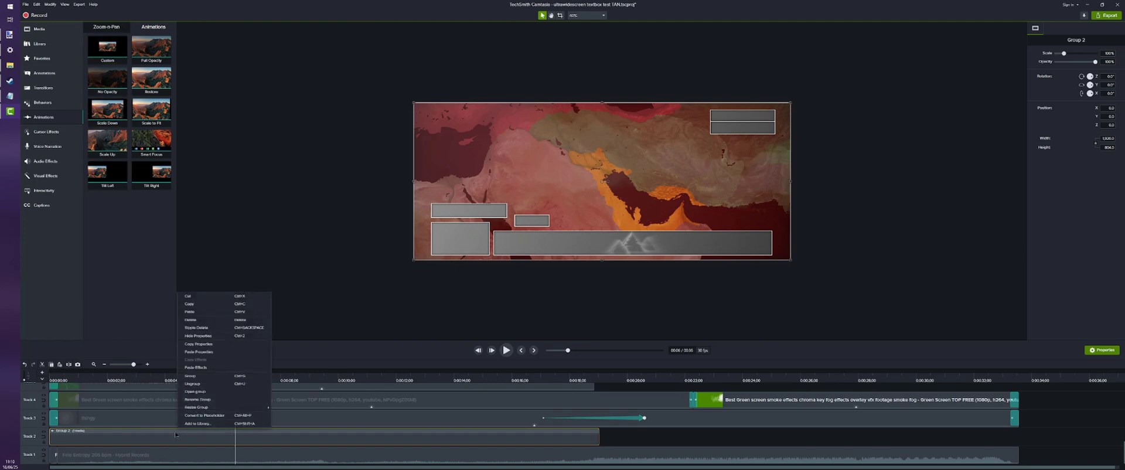
pyautogui.click(296, 417)
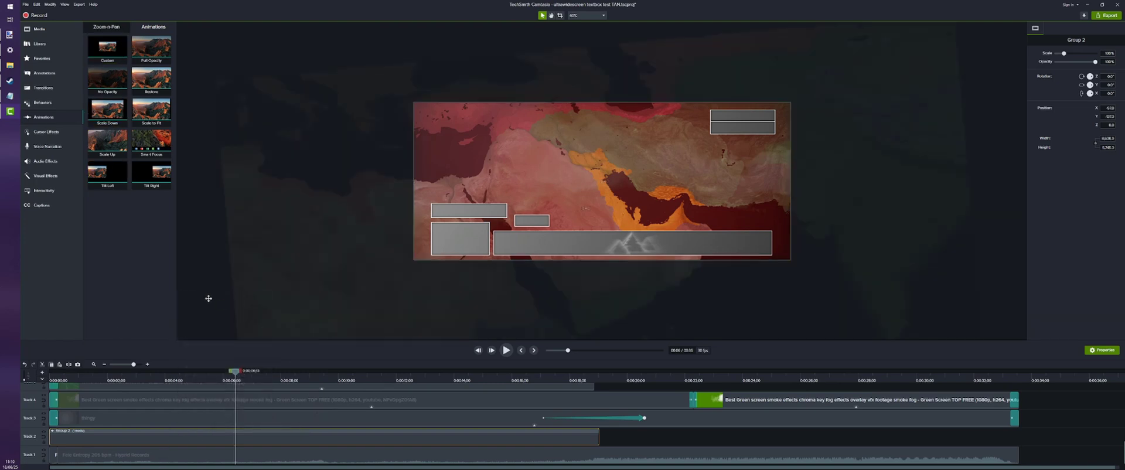
# Add a Custom animation to the outer group ending at about 2 seconds, reposition the map and enlarge it strongly
pyautogui.moveTo(107, 48); pyautogui.dragTo(107, 439)
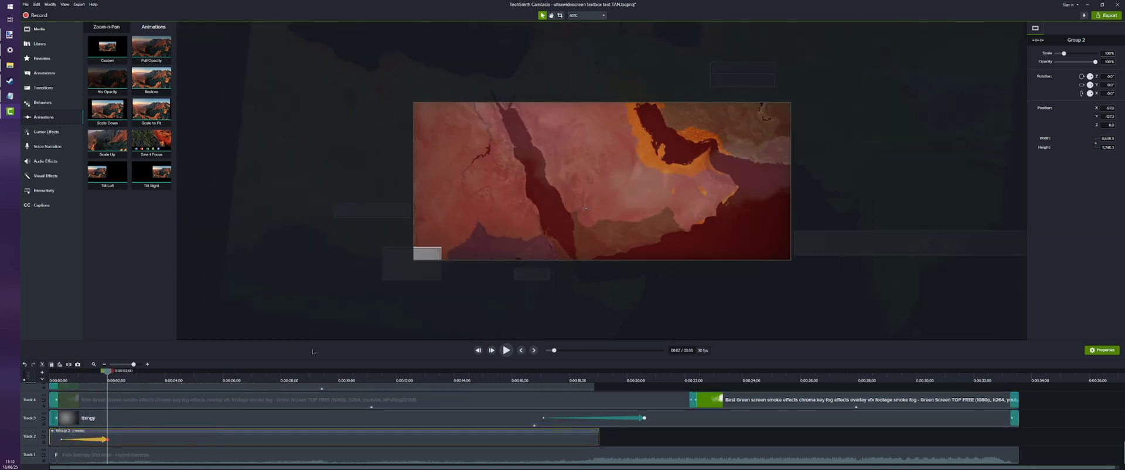
pyautogui.click(119, 379)
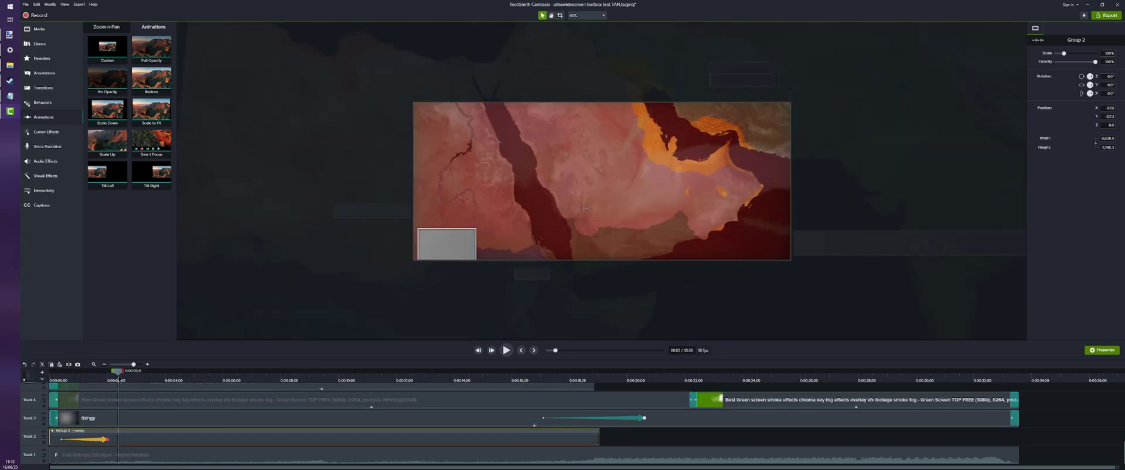
pyautogui.moveTo(584, 208); pyautogui.dragTo(534, 205)
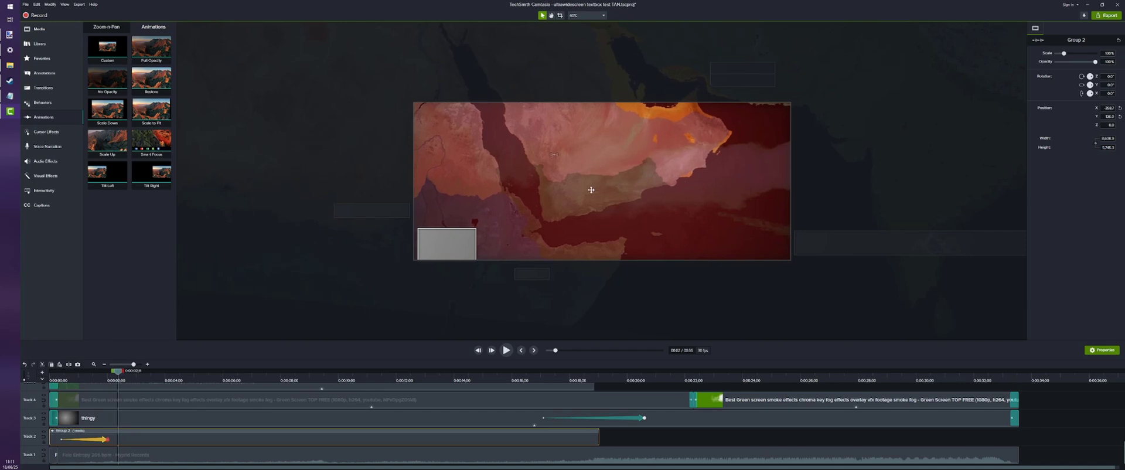
pyautogui.scroll(1, 591, 190)
pyautogui.scroll(20, 589, 192)
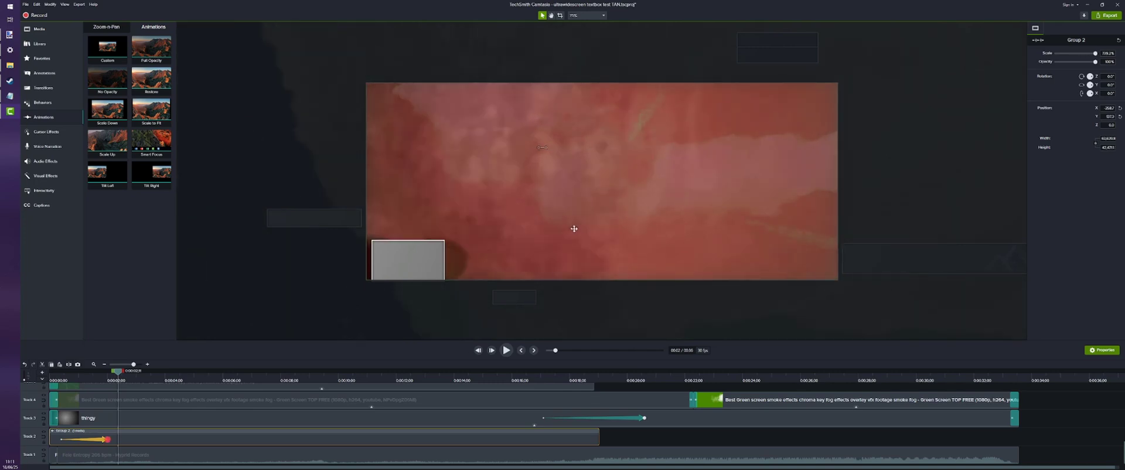
# Shift the enlarged outer group far upward just after its 2-second animation to pan across the map
pyautogui.press('Up')
pyautogui.press('Up')
pyautogui.press('Up')
pyautogui.press('Up')
pyautogui.press('Up')
pyautogui.press('Up')
pyautogui.press('Up')
pyautogui.press('Up')
pyautogui.press('Up')
pyautogui.press('Up')
pyautogui.press('Up')
pyautogui.press('Up')
pyautogui.press('Up')
pyautogui.press('Up')
pyautogui.press('Up')
pyautogui.press('Up')
pyautogui.press('Up')
pyautogui.press('Up')
pyautogui.press('Up')
pyautogui.press('Up')
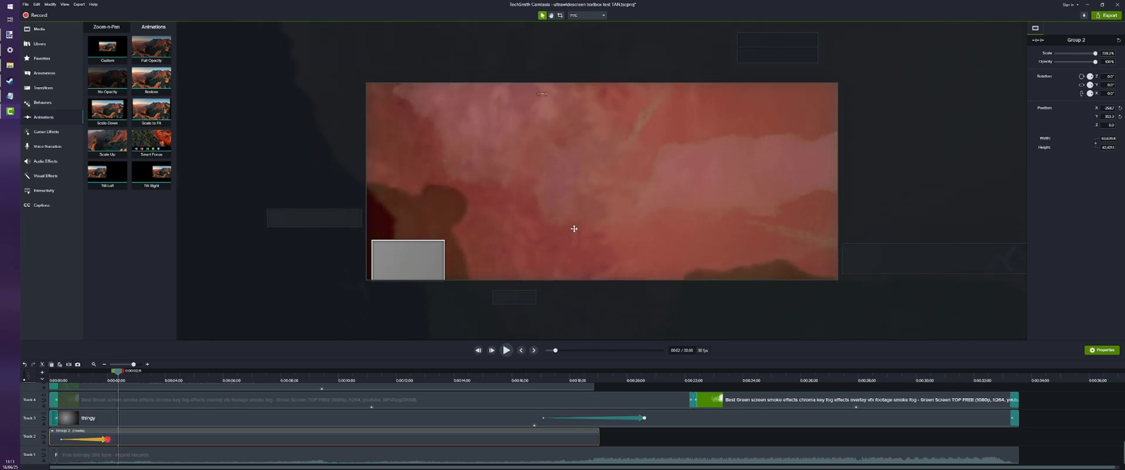
pyautogui.press('Up')
pyautogui.press('Up')
pyautogui.press('Up')
pyautogui.press('Up')
pyautogui.press('Up')
pyautogui.press('Up')
pyautogui.press('Up')
pyautogui.press('Up')
pyautogui.press('Up')
pyautogui.press('Up')
pyautogui.press('Up')
pyautogui.press('Up')
pyautogui.press('Up')
pyautogui.press('Up')
pyautogui.press('Up')
pyautogui.press('Up')
pyautogui.press('Up')
pyautogui.press('Up')
pyautogui.press('Up')
pyautogui.press('Up')
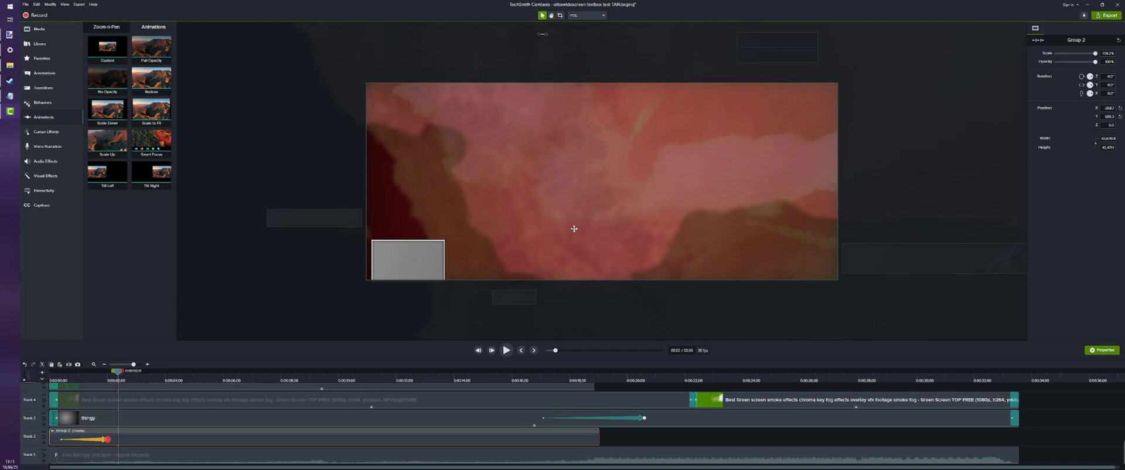
pyautogui.press('Up')
pyautogui.press('Up')
pyautogui.press('Up')
pyautogui.press('Up')
pyautogui.press('Up')
pyautogui.press('Up')
pyautogui.press('Up')
pyautogui.press('Up')
pyautogui.press('Up')
pyautogui.press('Up')
pyautogui.press('Up')
pyautogui.press('Up')
pyautogui.press('Up')
pyautogui.press('Up')
pyautogui.press('Up')
pyautogui.press('Up')
pyautogui.press('Up')
pyautogui.press('Up')
pyautogui.press('Up')
pyautogui.press('Up')
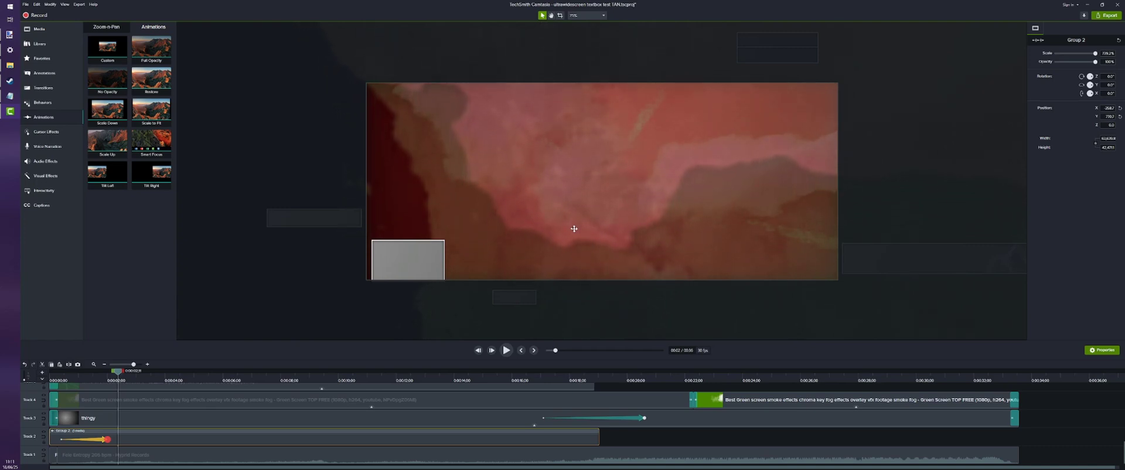
pyautogui.press('Up')
pyautogui.press('Up')
pyautogui.press('Up')
pyautogui.press('Up')
pyautogui.press('Up')
pyautogui.press('Up')
pyautogui.press('Up')
pyautogui.press('Up')
pyautogui.press('Up')
pyautogui.press('Up')
pyautogui.press('Up')
pyautogui.press('Up')
pyautogui.press('Up')
pyautogui.press('Up')
pyautogui.press('Up')
pyautogui.press('Up')
pyautogui.press('Up')
pyautogui.press('Up')
pyautogui.press('Up')
pyautogui.press('Up')
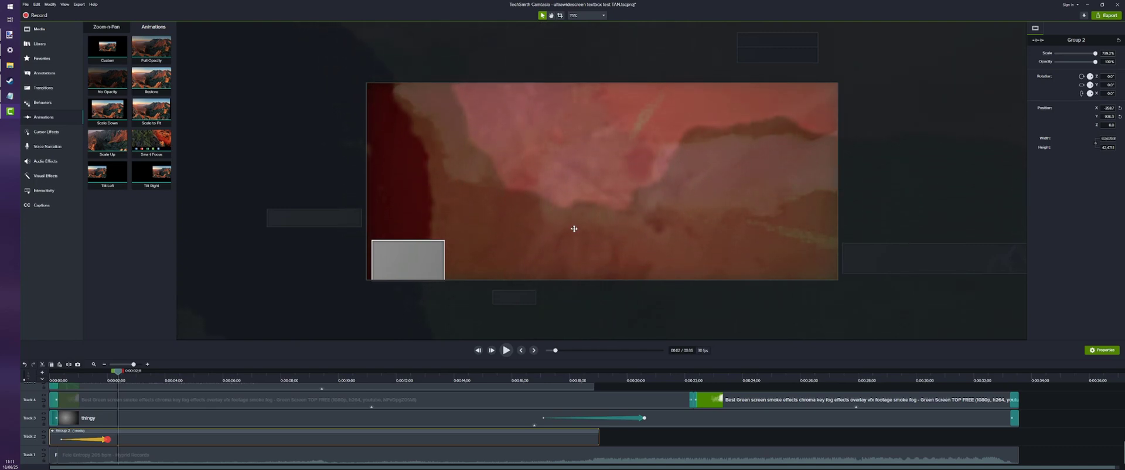
pyautogui.press('Up')
pyautogui.press('Up')
pyautogui.press('Up')
pyautogui.press('Up')
pyautogui.press('Up')
pyautogui.press('Up')
pyautogui.press('Up')
pyautogui.press('Up')
pyautogui.press('Up')
pyautogui.press('Up')
pyautogui.press('Up')
pyautogui.press('Up')
pyautogui.press('Up')
pyautogui.press('Up')
pyautogui.press('Up')
pyautogui.press('Up')
pyautogui.press('Up')
pyautogui.press('Up')
pyautogui.press('Up')
pyautogui.press('Up')
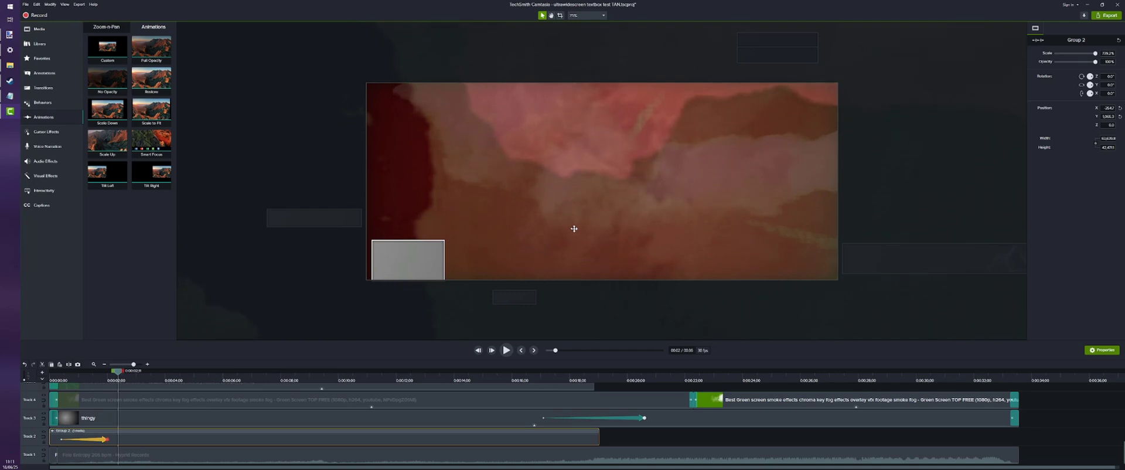
pyautogui.press('Up')
pyautogui.press('Up')
pyautogui.press('Up')
pyautogui.press('Up')
pyautogui.press('Up')
pyautogui.press('Up')
pyautogui.press('Up')
pyautogui.press('Up')
pyautogui.press('Up')
pyautogui.press('Up')
pyautogui.press('Up')
pyautogui.press('Up')
pyautogui.press('Up')
pyautogui.press('Up')
pyautogui.press('Up')
pyautogui.press('Up')
pyautogui.press('Up')
pyautogui.press('Up')
pyautogui.press('Up')
pyautogui.press('Up')
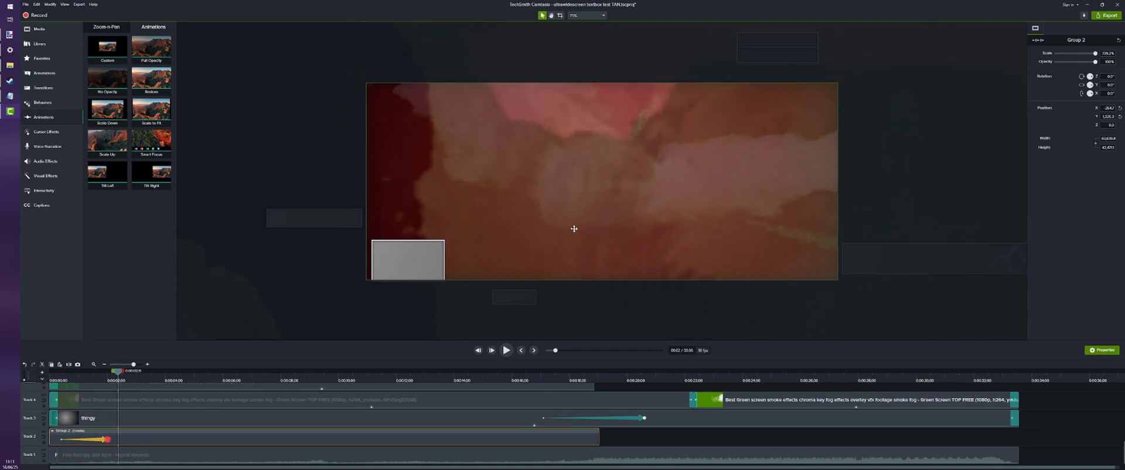
pyautogui.press('Up')
pyautogui.press('Up')
pyautogui.press('Up')
pyautogui.press('Up')
pyautogui.press('Up')
pyautogui.press('Up')
pyautogui.press('Up')
pyautogui.press('Up')
pyautogui.press('Up')
pyautogui.press('Up')
pyautogui.press('Up')
pyautogui.press('Up')
pyautogui.press('Up')
pyautogui.press('Up')
pyautogui.press('Up')
pyautogui.press('Up')
pyautogui.press('Up')
pyautogui.press('Up')
pyautogui.press('Up')
pyautogui.press('Up')
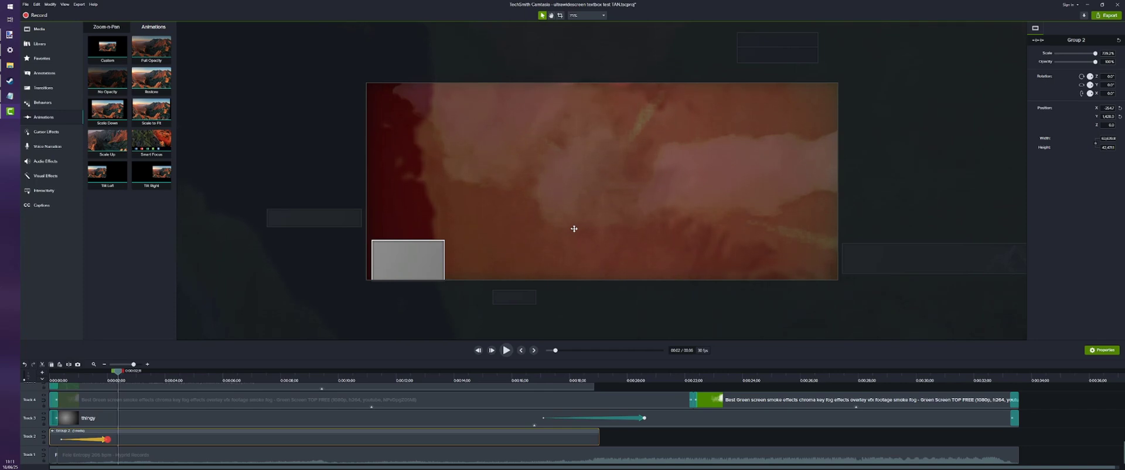
pyautogui.press('Up')
pyautogui.press('Up')
pyautogui.press('Up')
pyautogui.press('Up')
pyautogui.press('Up')
pyautogui.press('Up')
pyautogui.press('Up')
pyautogui.press('Up')
pyautogui.press('Up')
pyautogui.press('Up')
pyautogui.press('Up')
pyautogui.press('Up')
pyautogui.press('Up')
pyautogui.press('Up')
pyautogui.press('Up')
pyautogui.press('Up')
pyautogui.press('Up')
pyautogui.press('Up')
pyautogui.press('Up')
pyautogui.press('Up')
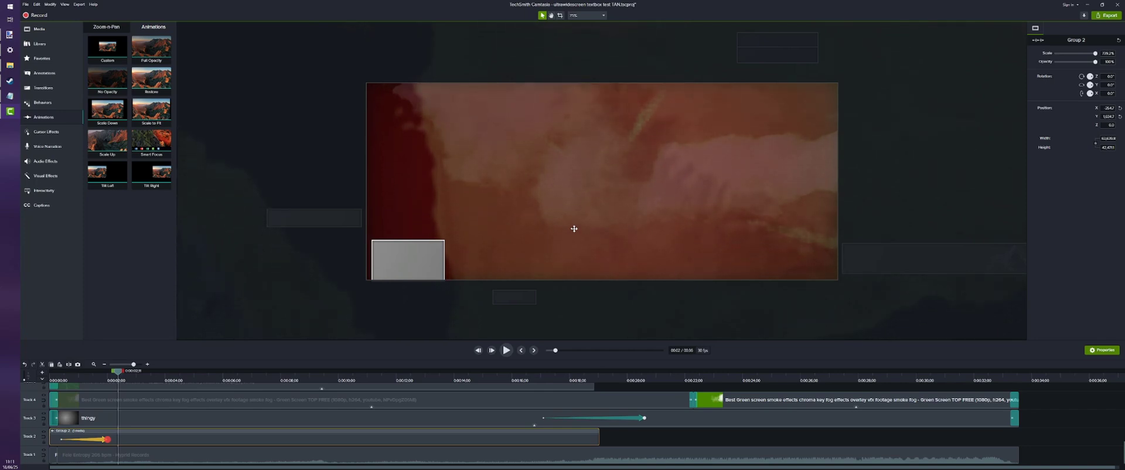
pyautogui.press('Up')
pyautogui.press('Up')
pyautogui.press('Up')
pyautogui.press('Up')
pyautogui.press('Up')
pyautogui.press('Up')
pyautogui.press('Up')
pyautogui.press('Up')
pyautogui.press('Up')
pyautogui.press('Up')
pyautogui.press('Up')
pyautogui.press('Up')
pyautogui.press('Up')
pyautogui.press('Up')
pyautogui.press('Up')
pyautogui.press('Up')
pyautogui.press('Up')
pyautogui.press('Up')
pyautogui.press('Up')
pyautogui.press('Up')
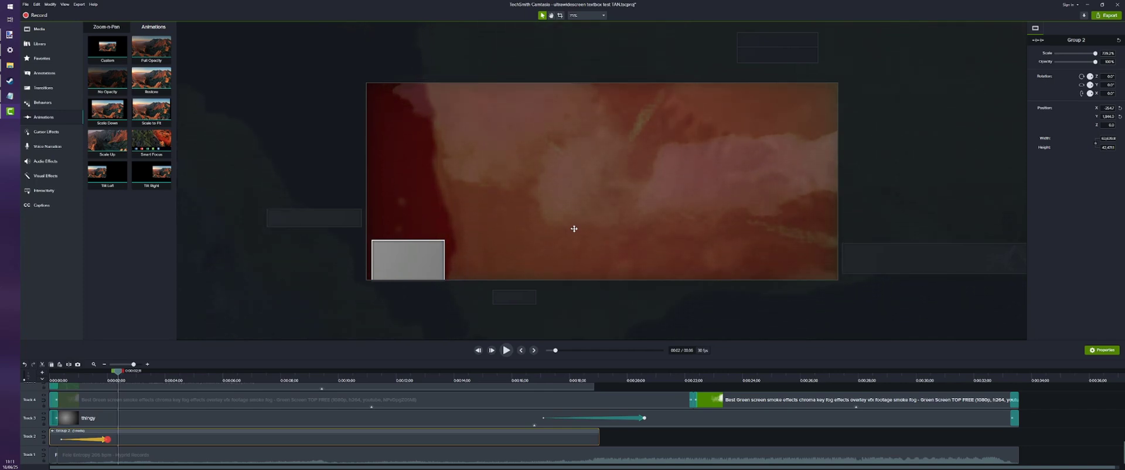
pyautogui.press('Up')
pyautogui.press('Up')
pyautogui.press('Up')
pyautogui.press('Up')
pyautogui.press('Up')
pyautogui.press('Up')
pyautogui.press('Up')
pyautogui.press('Up')
pyautogui.press('Up')
pyautogui.press('Up')
pyautogui.press('Up')
pyautogui.press('Up')
pyautogui.press('Up')
pyautogui.press('Up')
pyautogui.press('Up')
pyautogui.press('Up')
pyautogui.press('Up')
pyautogui.press('Up')
pyautogui.press('Up')
pyautogui.press('Up')
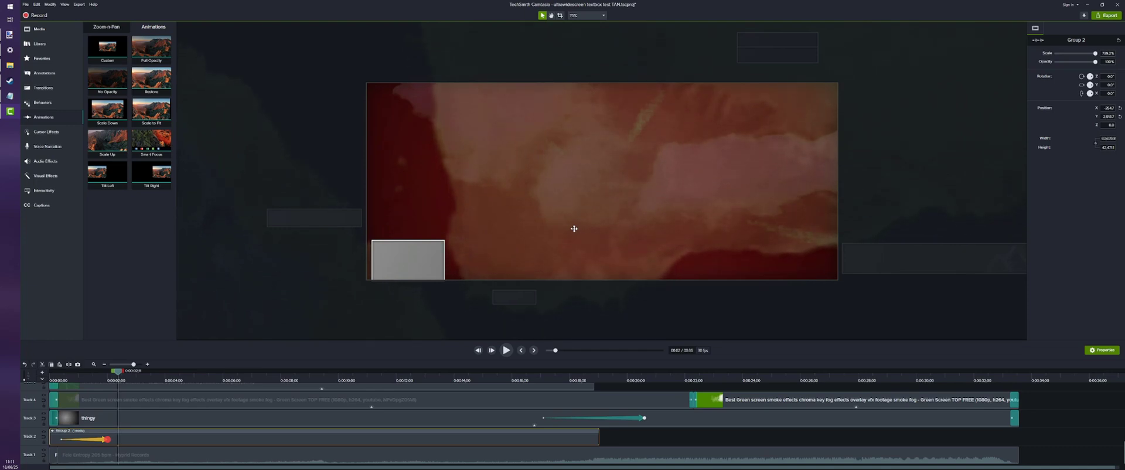
pyautogui.press('Up')
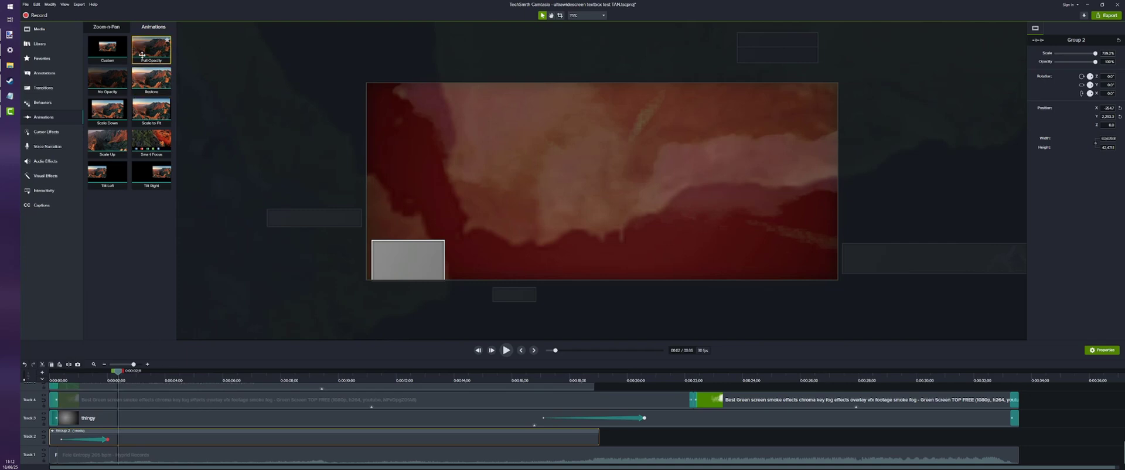
# Add a second animation to the outer group ending at about 4.7 seconds that scales the group down and sets its Y position to 0
pyautogui.moveTo(142, 55); pyautogui.dragTo(186, 439)
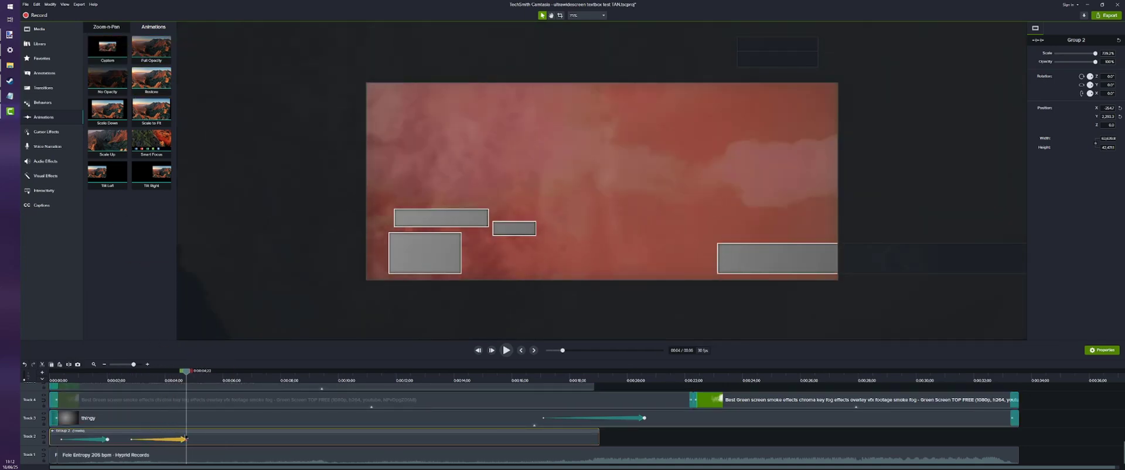
pyautogui.click(203, 379)
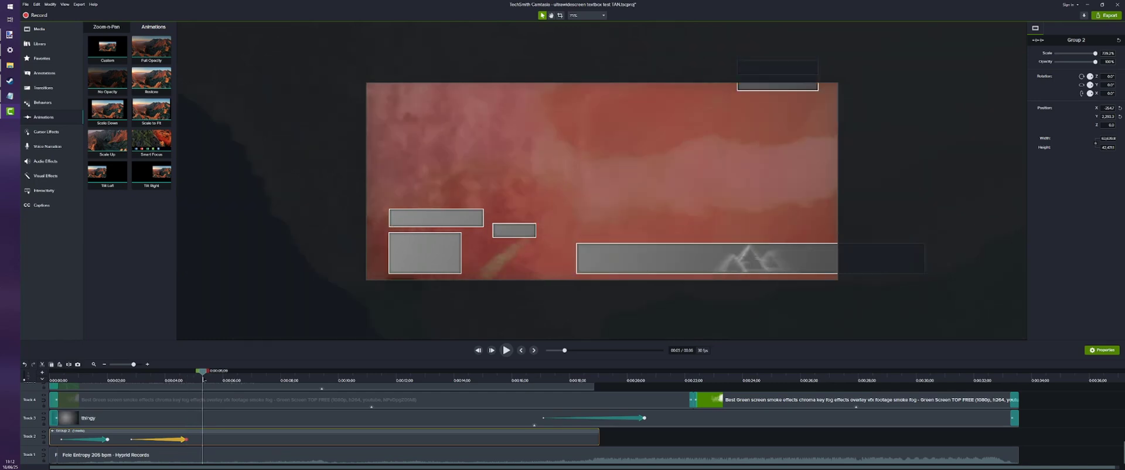
pyautogui.scroll(-10, 384, 173)
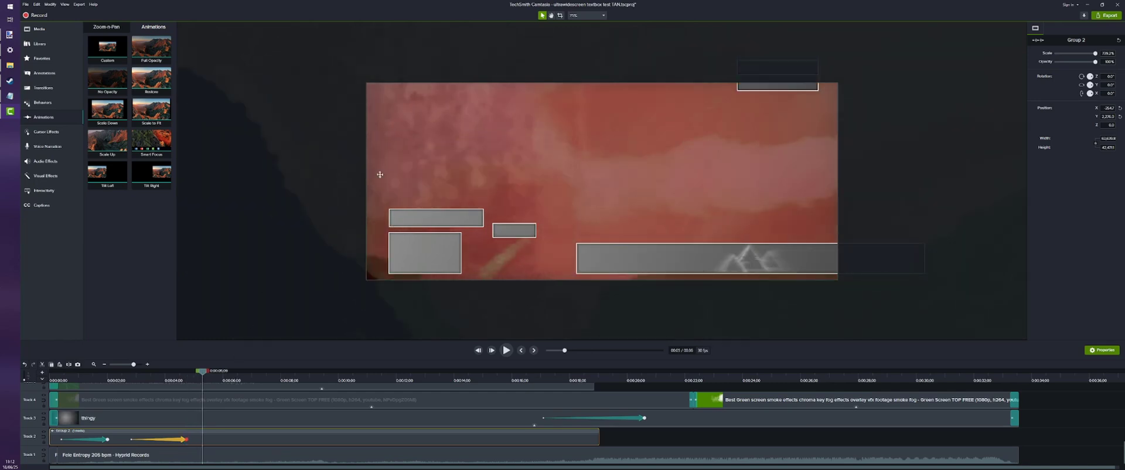
pyautogui.scroll(-5, 385, 172)
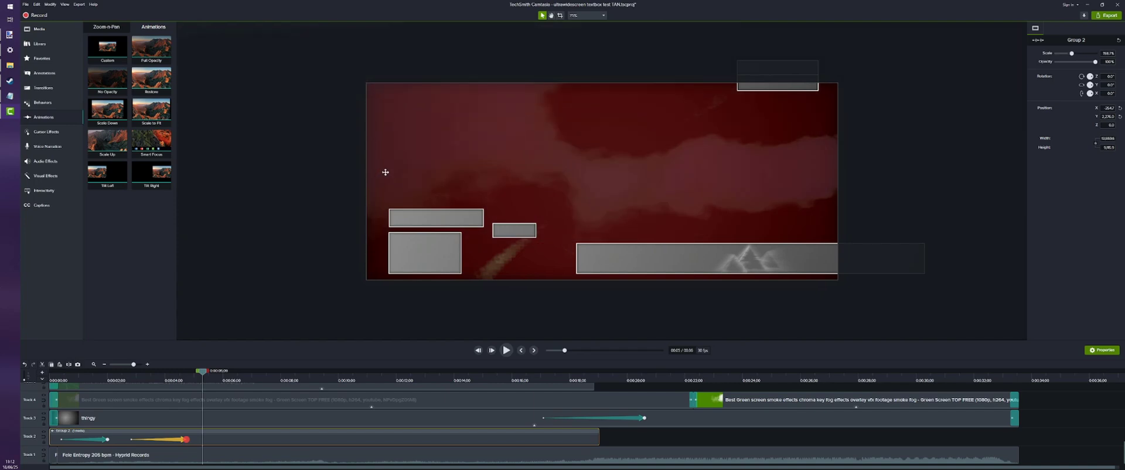
pyautogui.scroll(-3, 386, 171)
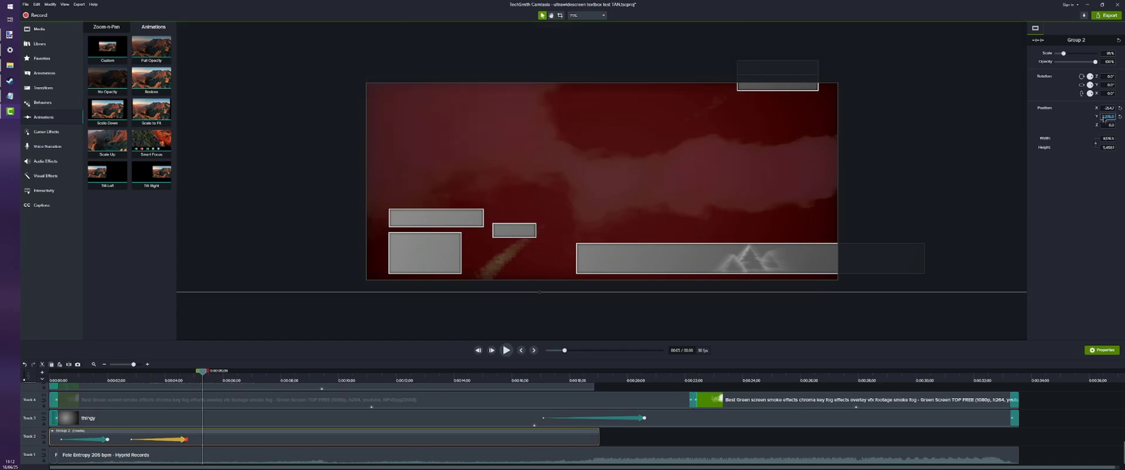
pyautogui.press('Return')
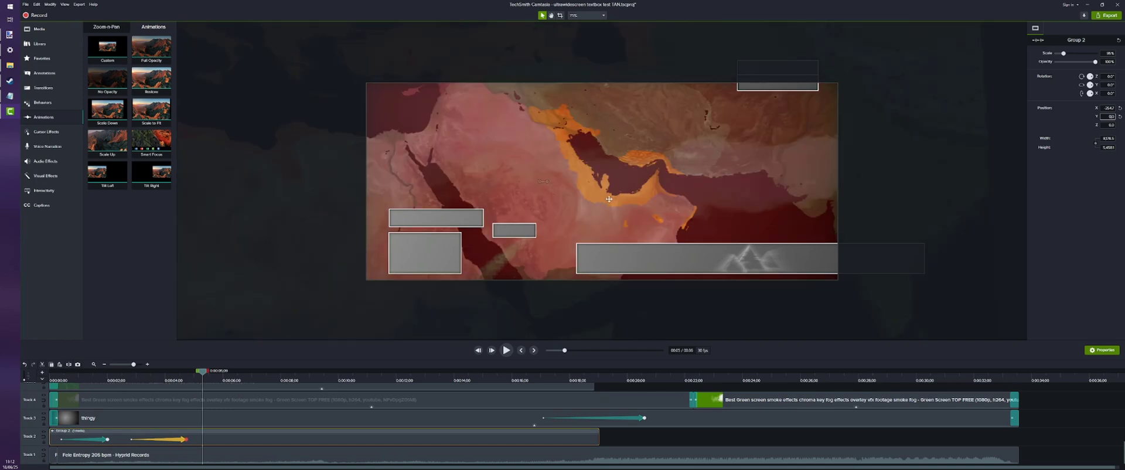
pyautogui.scroll(2, 412, 294)
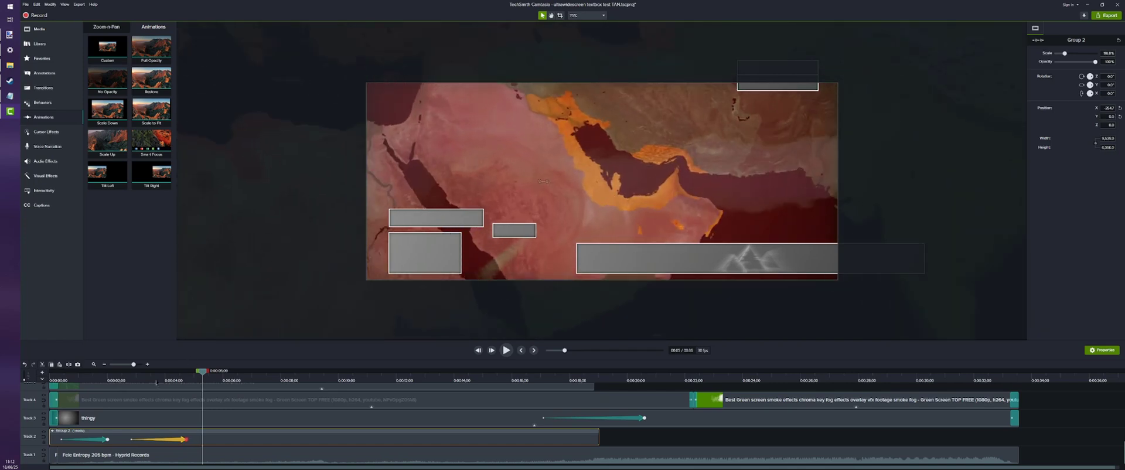
# Inspect the full extent of the outer group and play both of its animations back from the start
pyautogui.scroll(-5, 461, 247)
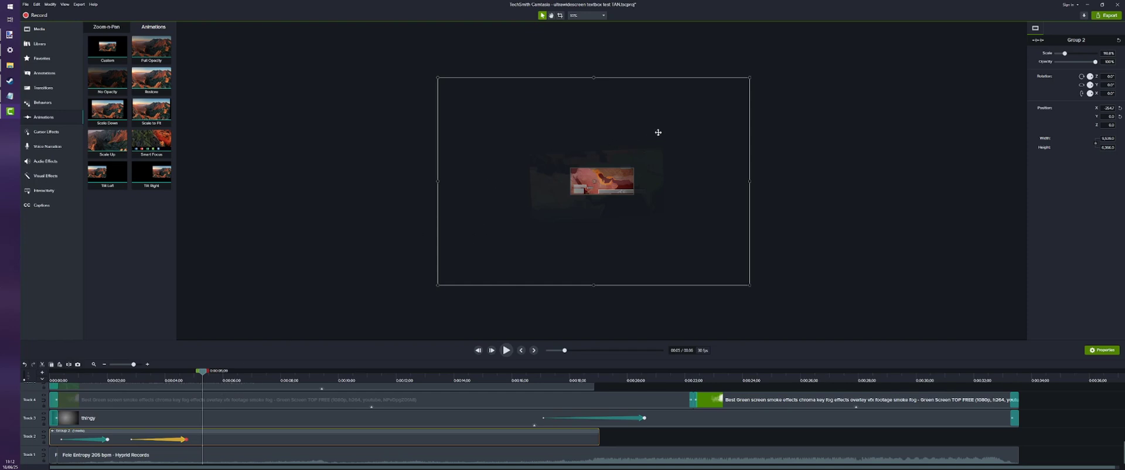
pyautogui.scroll(4, 508, 184)
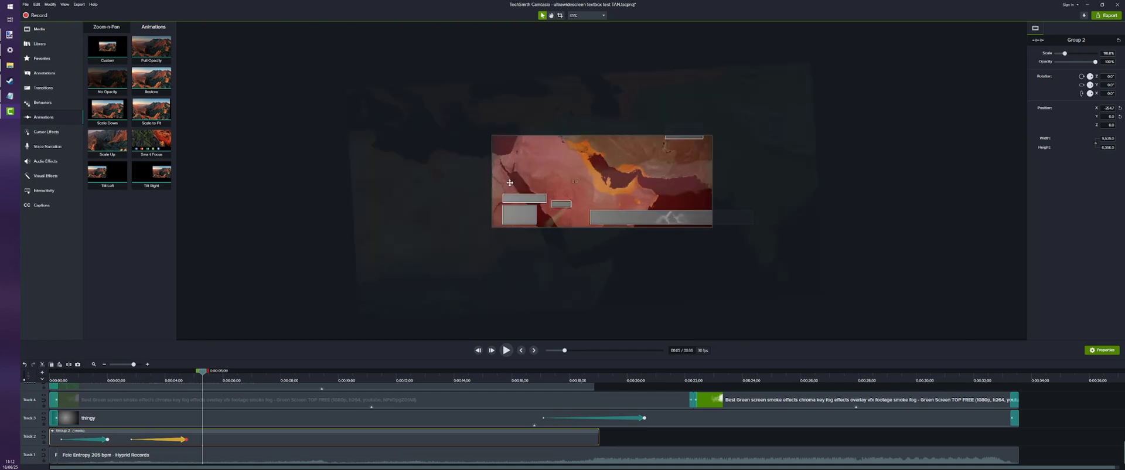
pyautogui.scroll(1, 505, 188)
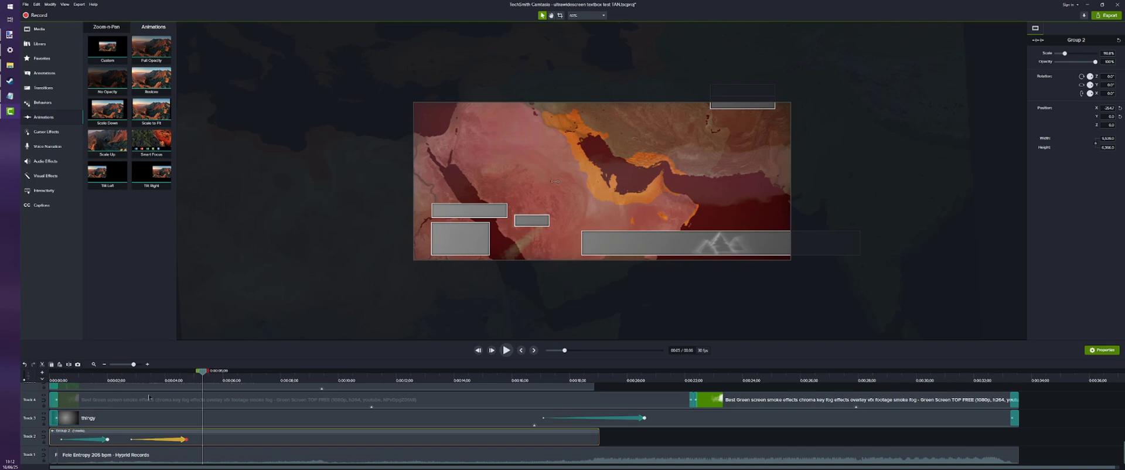
pyautogui.click(54, 380)
pyautogui.click(504, 351)
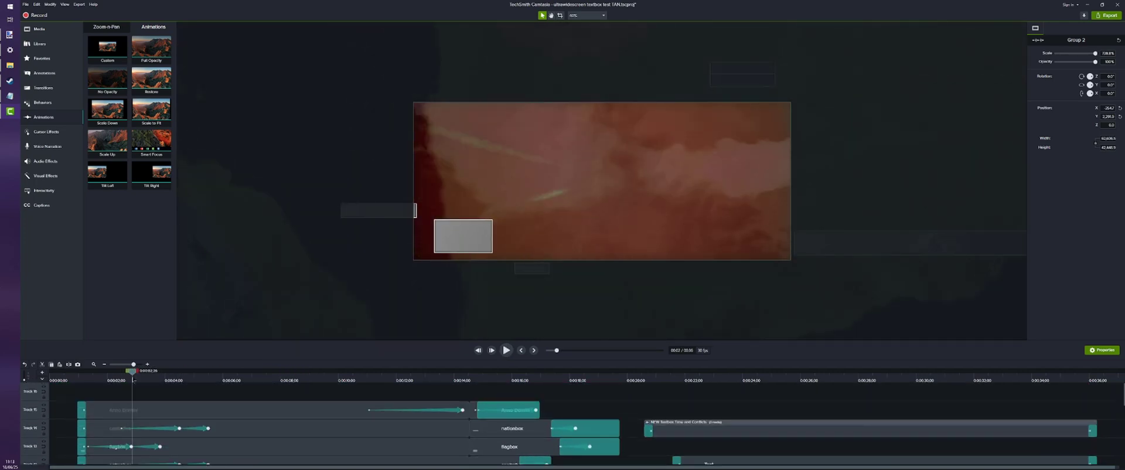
# Open the outer group on Track 2 and shorten the inner group's first animation to end at about 2 seconds
pyautogui.scroll(-10, 141, 404)
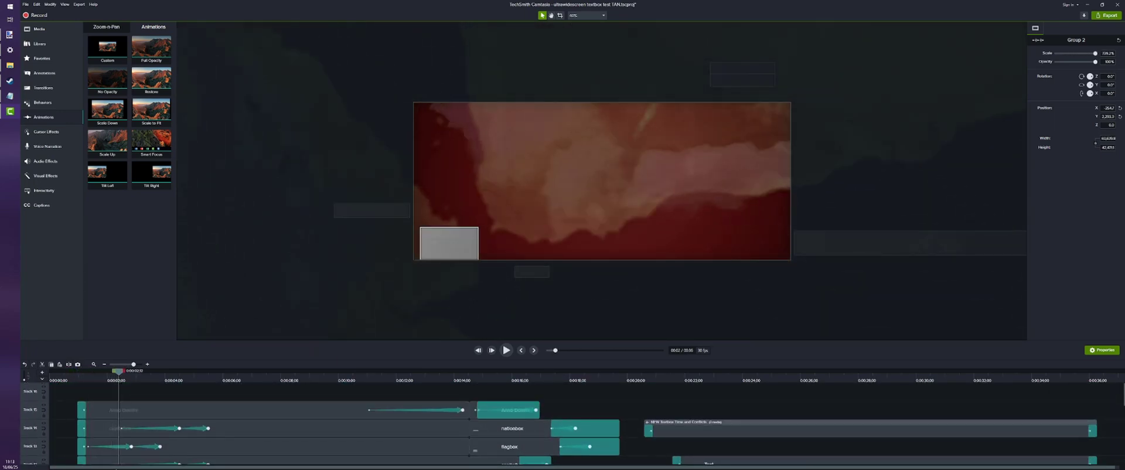
pyautogui.scroll(-7, 122, 446)
pyautogui.scroll(-3, 122, 446)
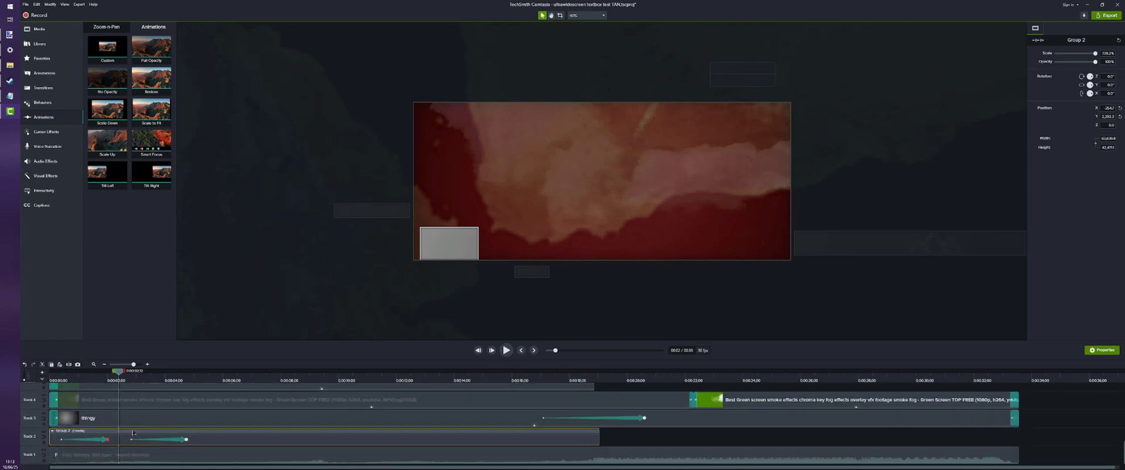
pyautogui.doubleClick(134, 433)
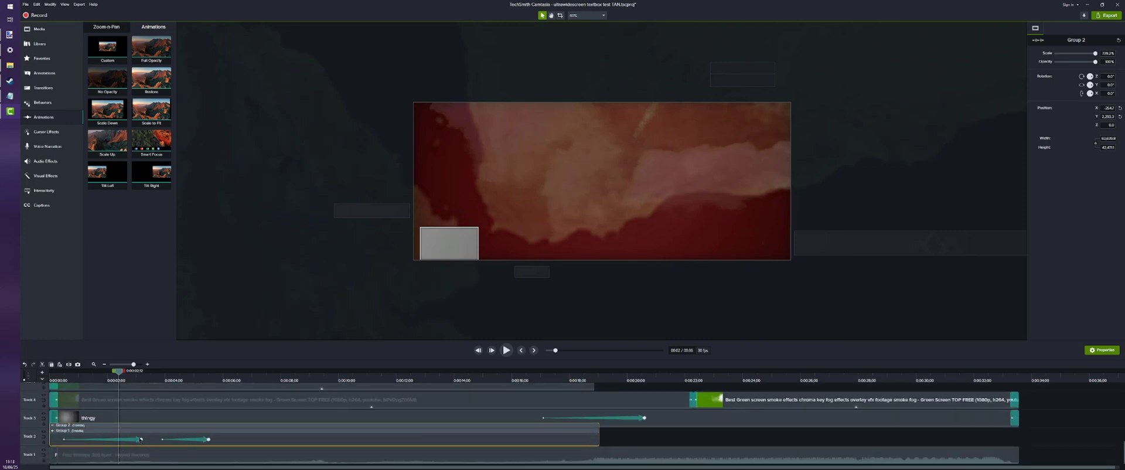
pyautogui.moveTo(141, 440); pyautogui.dragTo(107, 440)
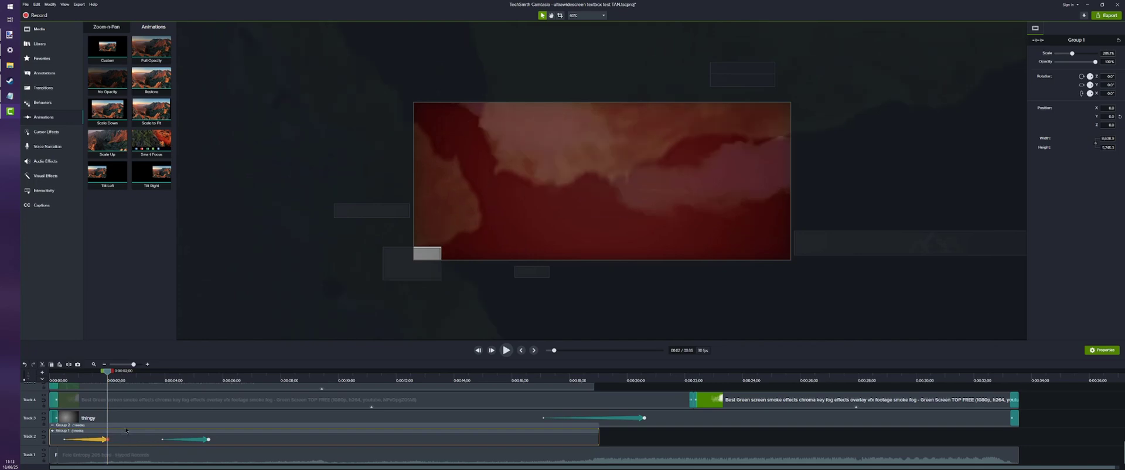
# Collapse the outer group and move its second animation so that it ends at about 5.5 seconds
pyautogui.click(128, 428)
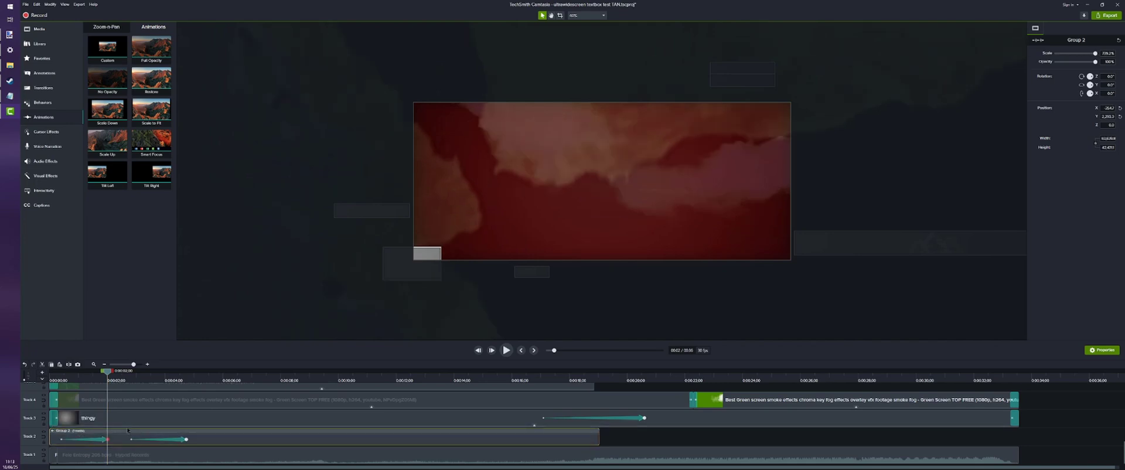
pyautogui.click(113, 379)
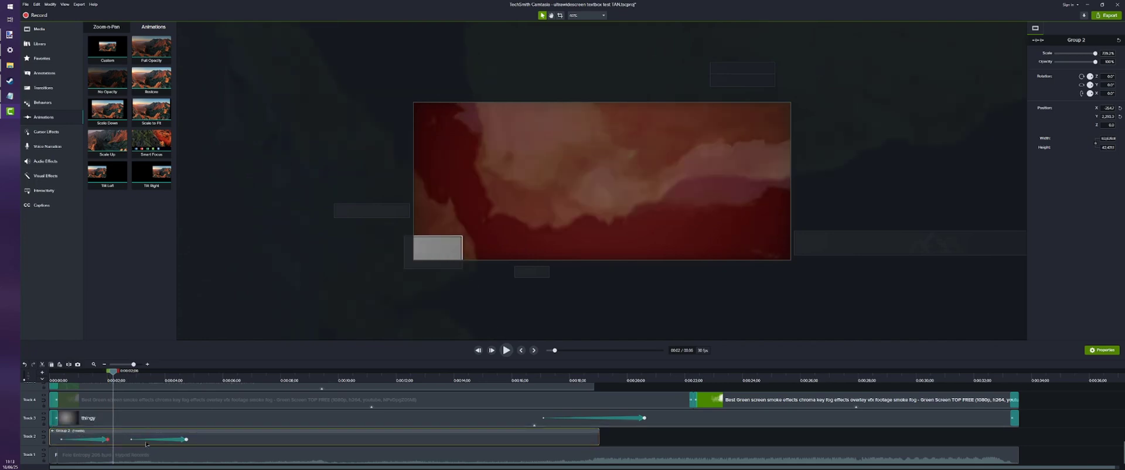
pyautogui.moveTo(147, 444); pyautogui.dragTo(205, 442)
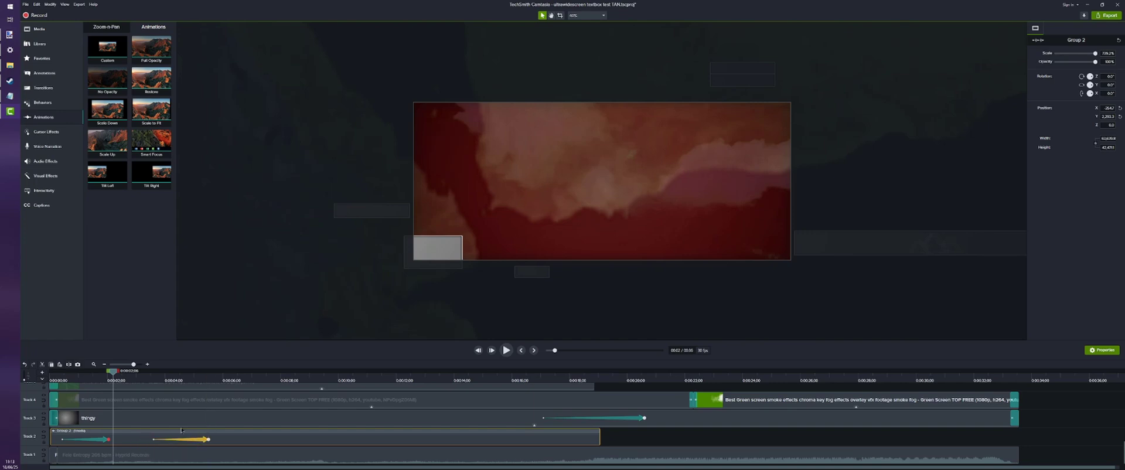
# Reopen the outer group, add a Custom animation between the inner group's two animations ending at about 3.4 seconds, and shift the outer group left just after it
pyautogui.moveTo(126, 380); pyautogui.dragTo(117, 380)
pyautogui.doubleClick(124, 434)
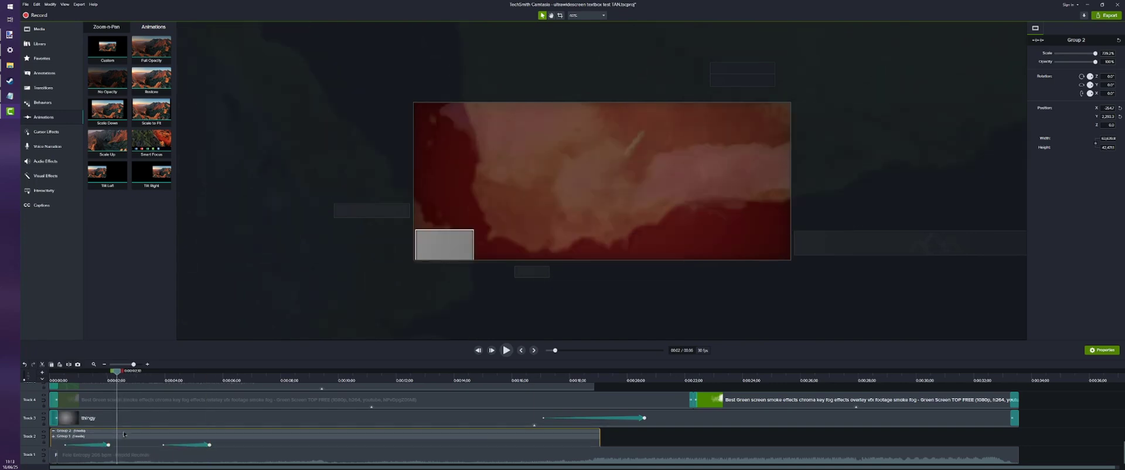
pyautogui.moveTo(111, 52); pyautogui.dragTo(150, 440)
pyautogui.moveTo(139, 379); pyautogui.dragTo(152, 380)
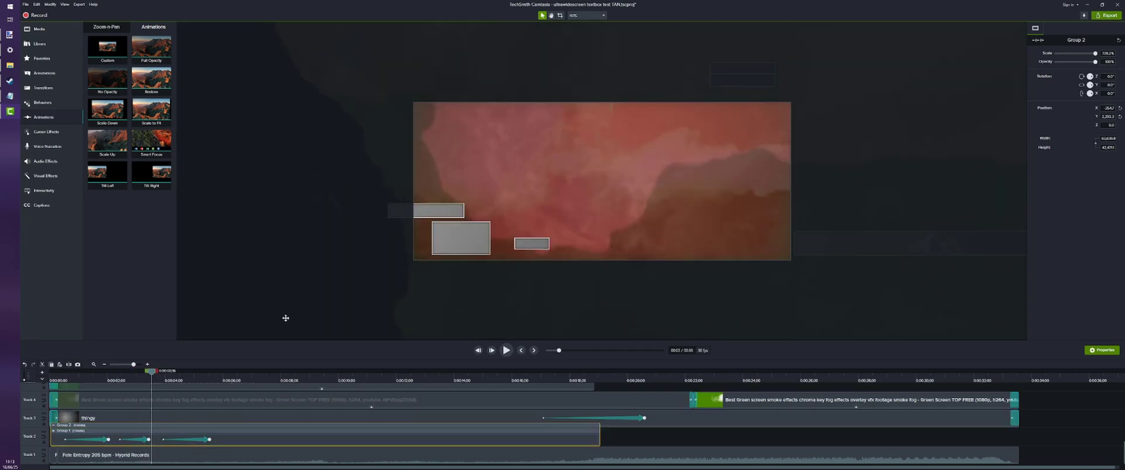
pyautogui.press('Left')
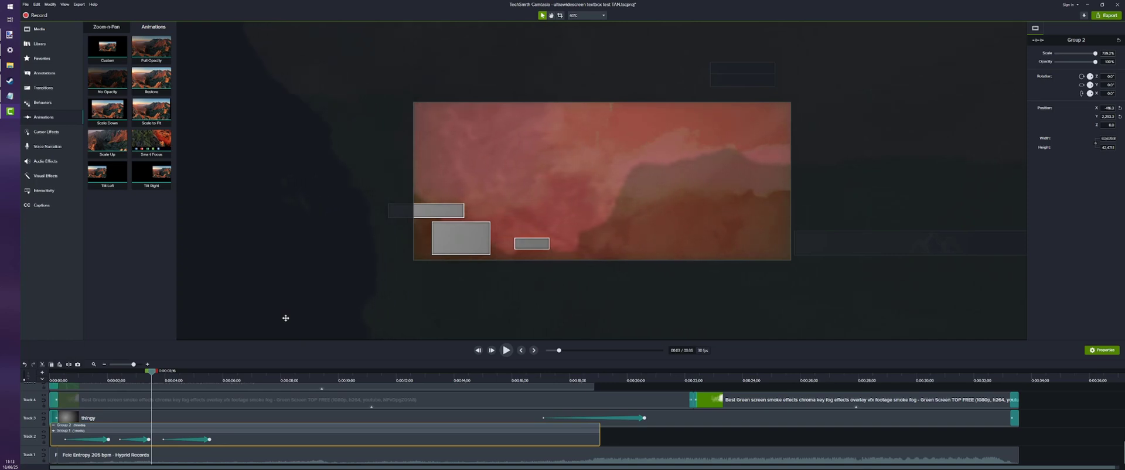
pyautogui.press('Left')
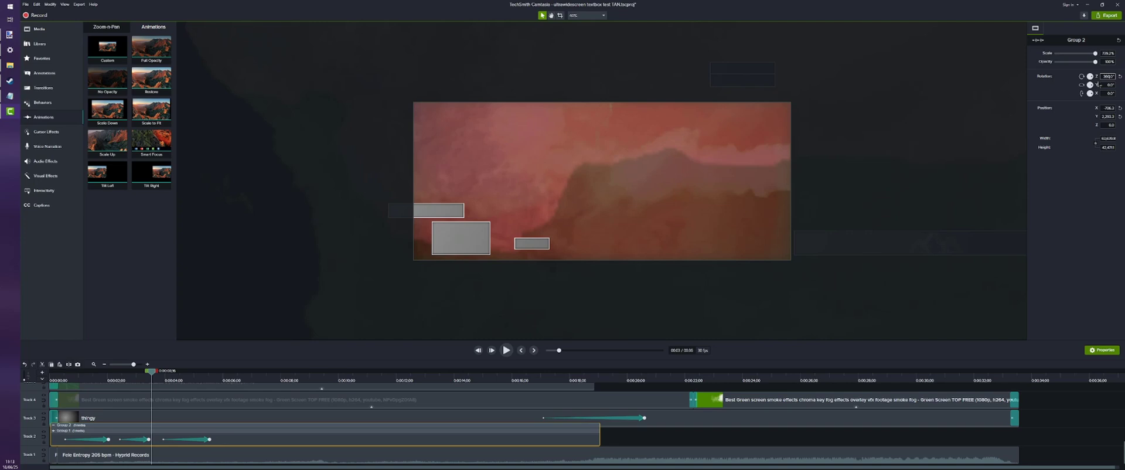
# Collapse and deselect the outer group, and play the layered animations back from about 2.6 seconds
pyautogui.click(124, 380)
pyautogui.click(658, 437)
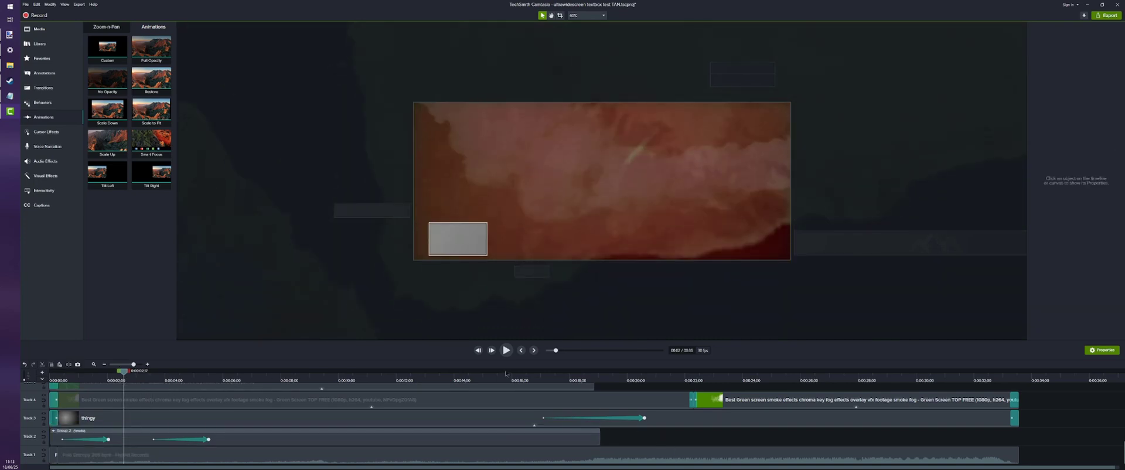
pyautogui.click(505, 350)
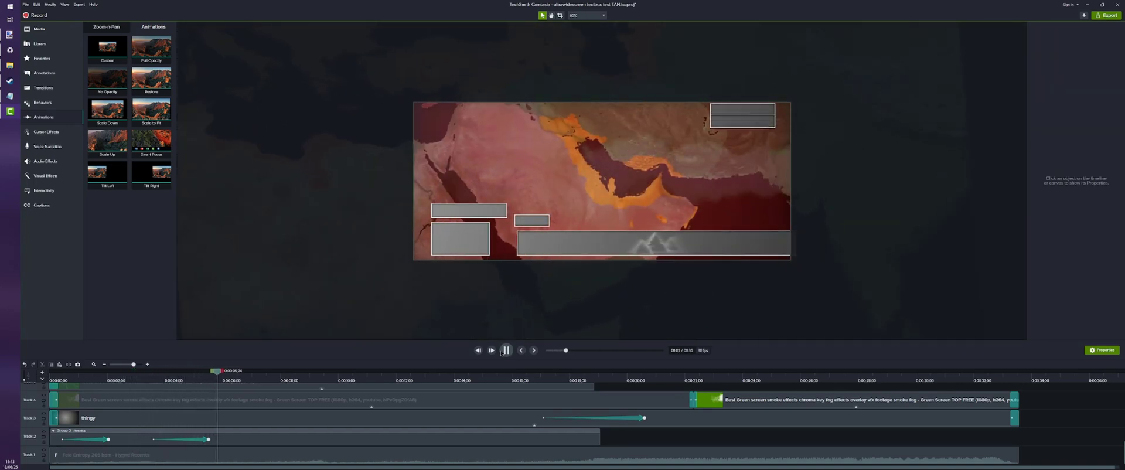
# Open the outer group on Track 2 and scrub through its layered animations between about 2 and 5 seconds
pyautogui.click(123, 380)
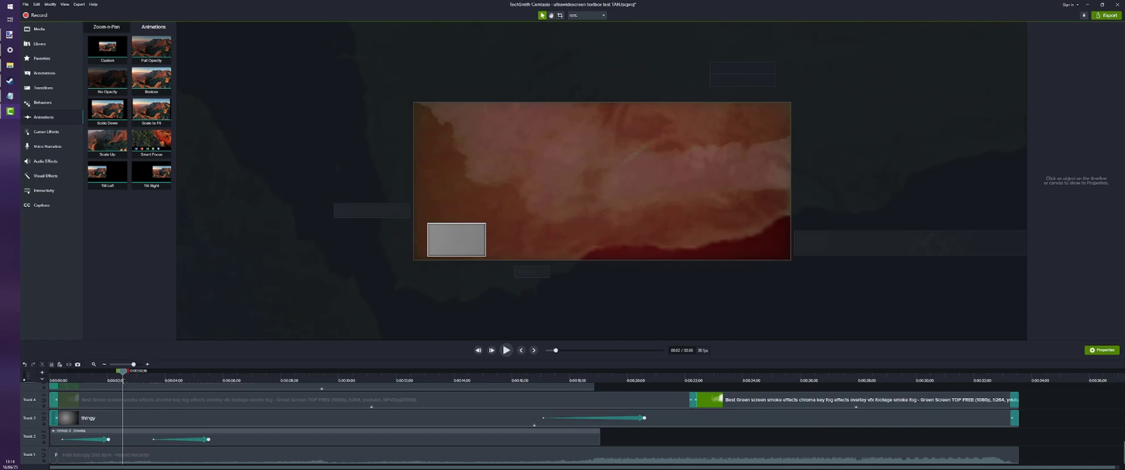
pyautogui.click(133, 435)
pyautogui.click(54, 431)
pyautogui.click(147, 380)
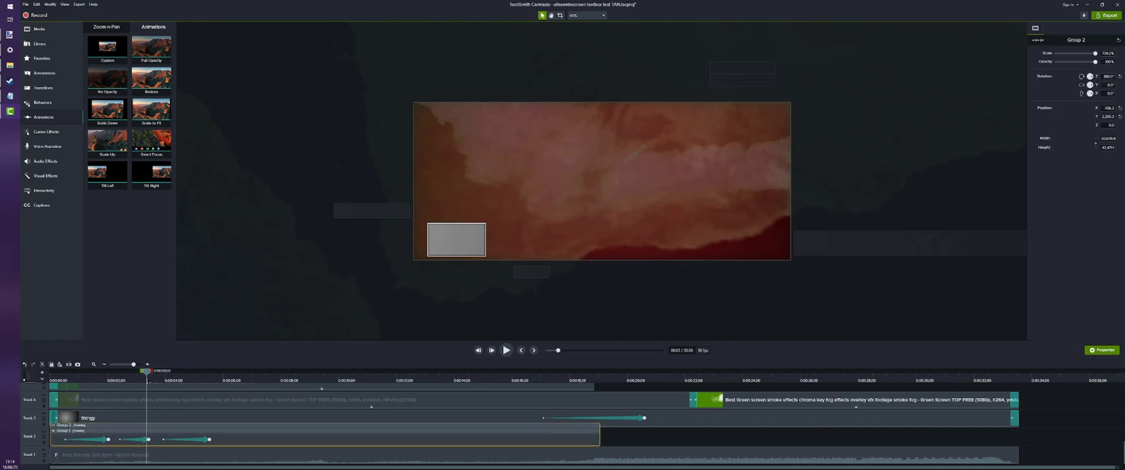
pyautogui.moveTo(147, 381); pyautogui.dragTo(126, 387)
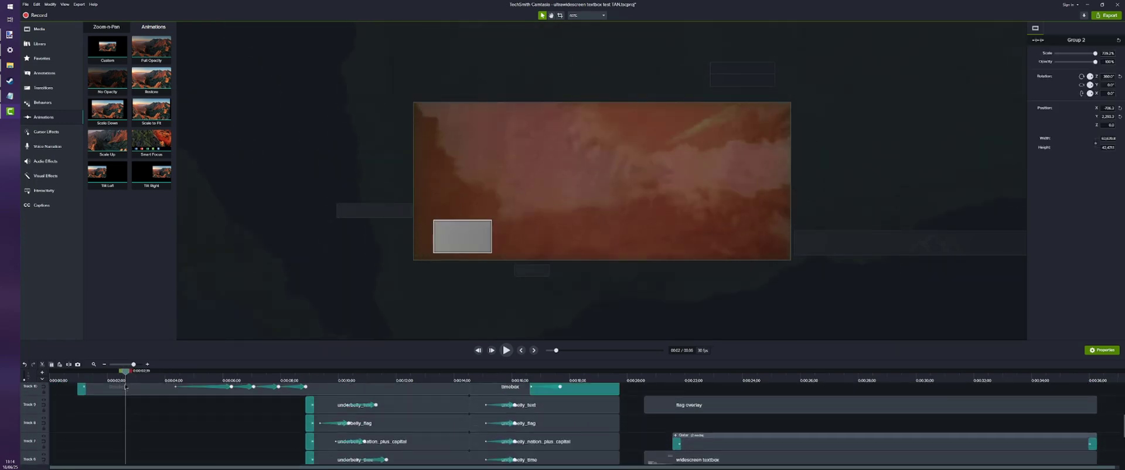
pyautogui.scroll(-5, 125, 410)
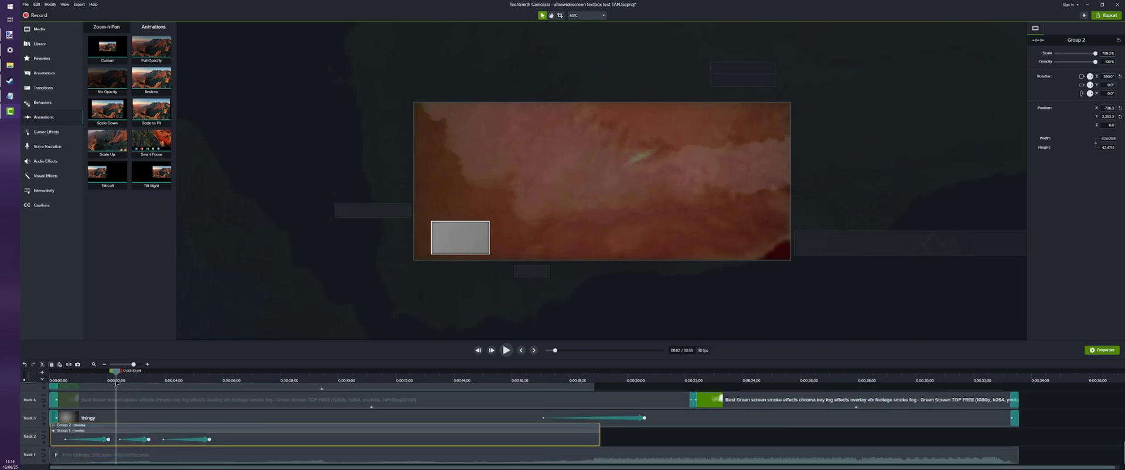
pyautogui.scroll(10, 120, 410)
pyautogui.scroll(2, 126, 410)
pyautogui.moveTo(125, 387); pyautogui.dragTo(187, 392)
pyautogui.scroll(-12, 174, 457)
pyautogui.scroll(12, 162, 398)
pyautogui.scroll(-6, 200, 447)
pyautogui.scroll(-5, 198, 447)
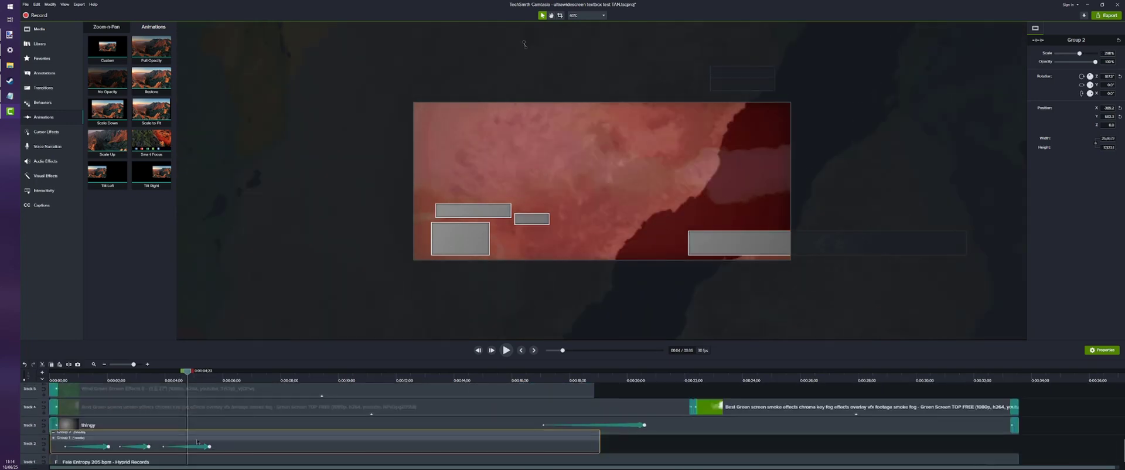
# Look inside the inner group at its own animations, collapse and deselect the groups, and play the sequence from the start
pyautogui.click(193, 441)
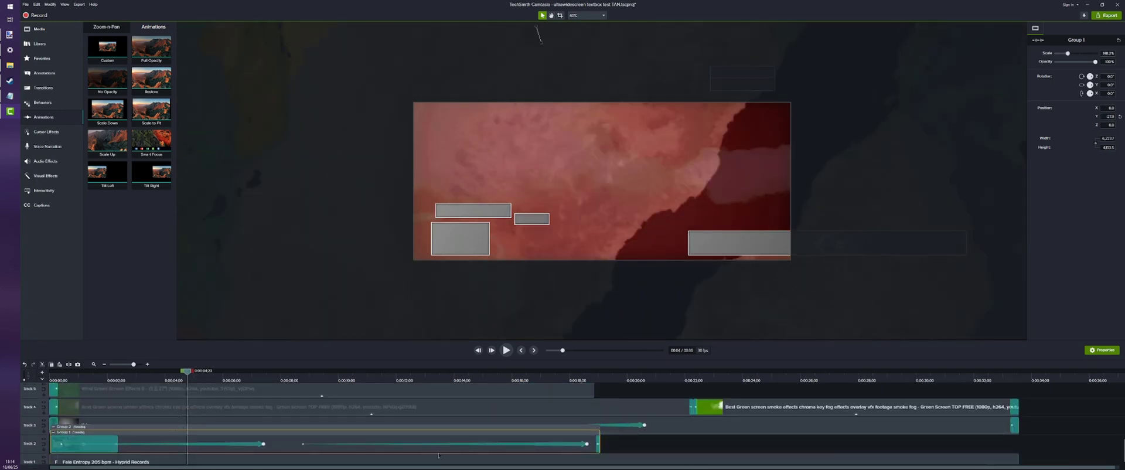
pyautogui.click(646, 452)
pyautogui.press('Home')
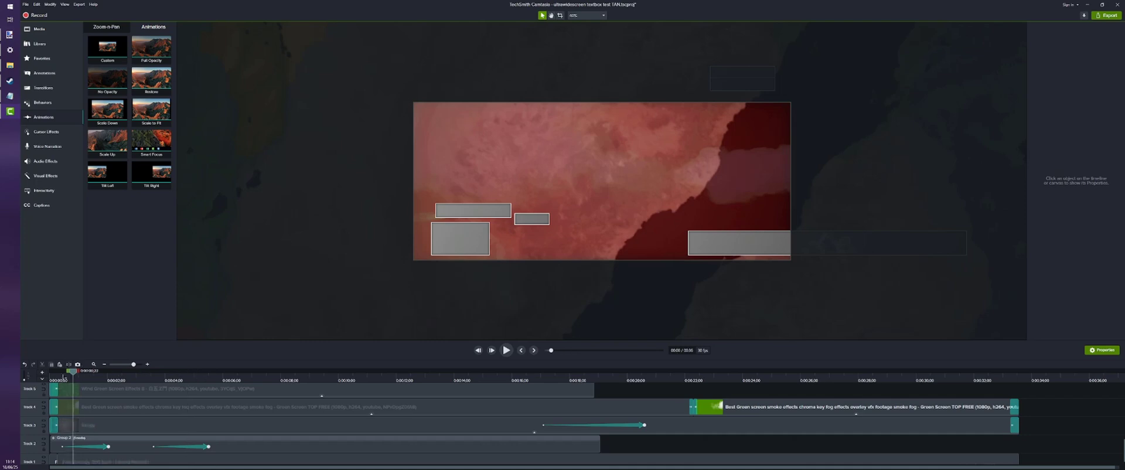
pyautogui.click(505, 351)
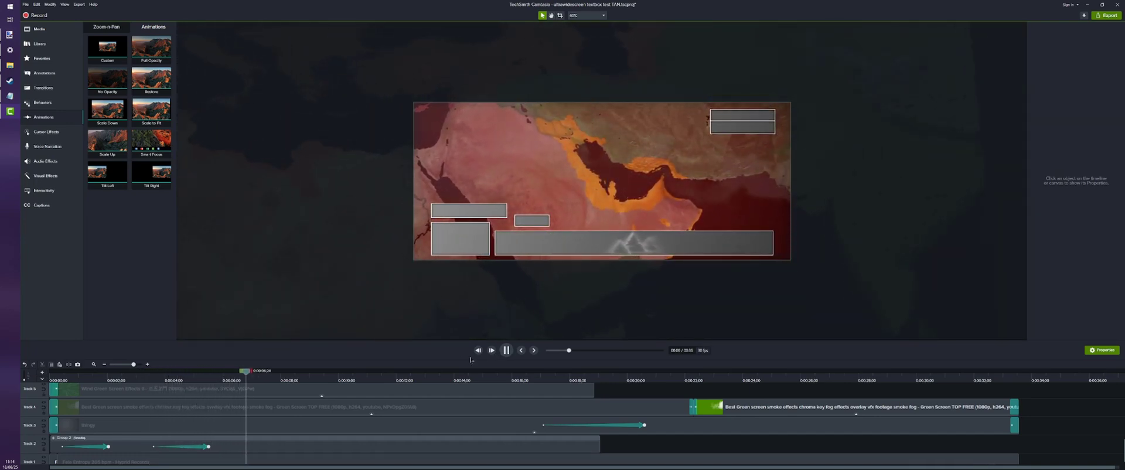
# Stop playback with the outer group reopened and shift the inner group's second and third animations later to end at about 4.2 and 6.3 seconds
pyautogui.click(129, 440)
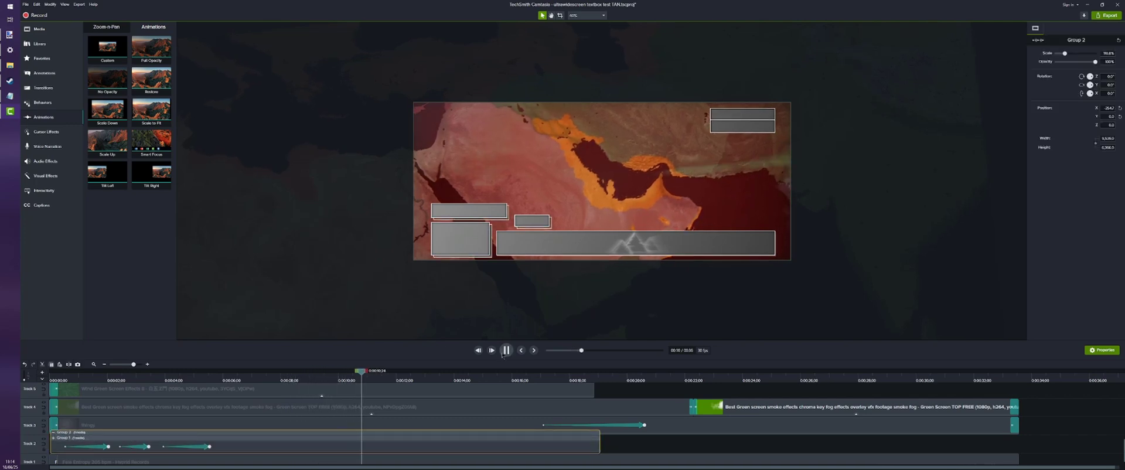
pyautogui.press('space')
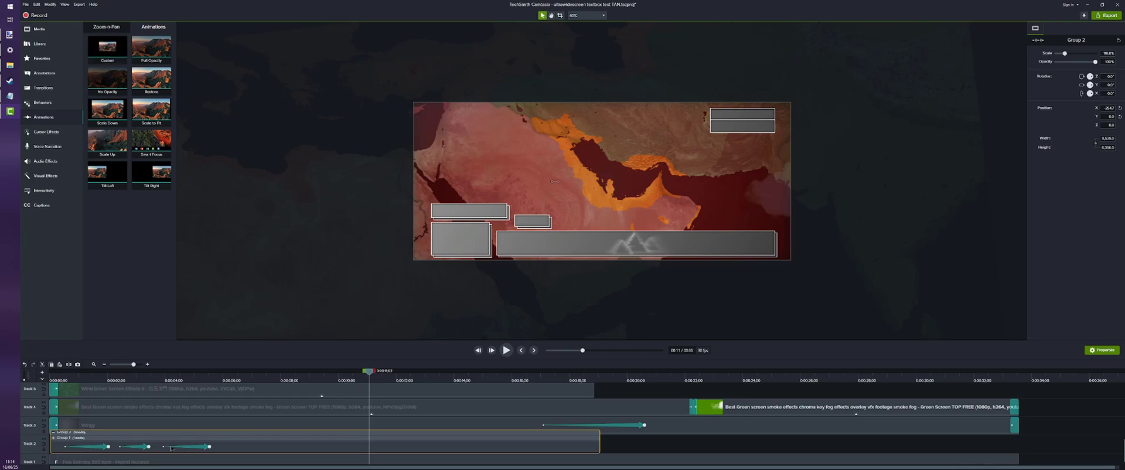
pyautogui.click(172, 448)
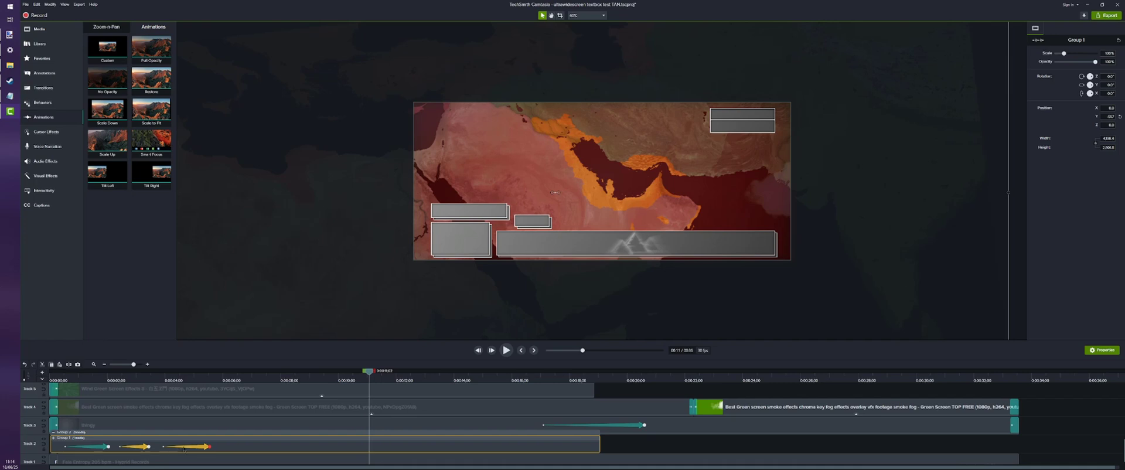
pyautogui.moveTo(183, 449); pyautogui.dragTo(206, 449)
# Add a Custom animation to the inner group in the gap after its first animation, ending at about 3.2 seconds
pyautogui.moveTo(105, 46); pyautogui.dragTo(129, 452)
pyautogui.moveTo(143, 372); pyautogui.dragTo(115, 378)
pyautogui.scroll(3, 115, 387)
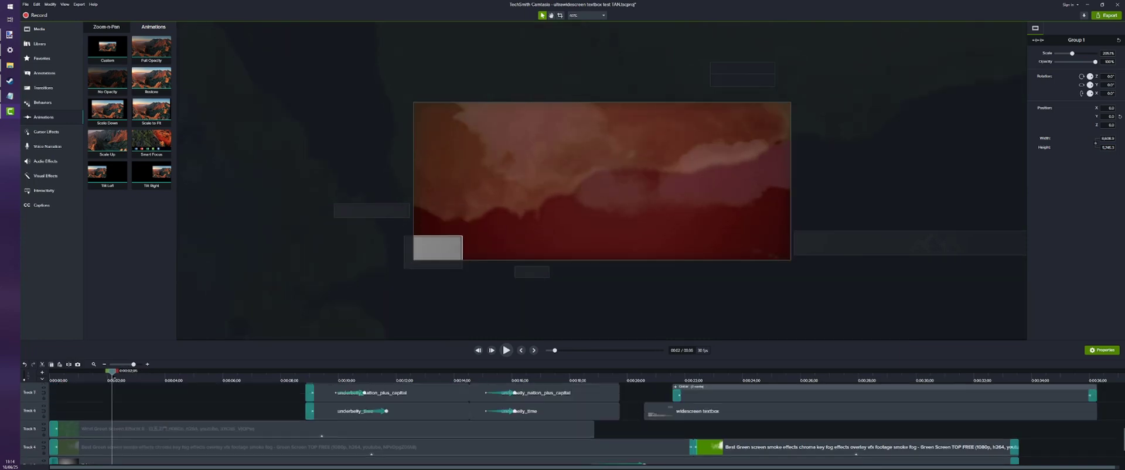
pyautogui.scroll(-3, 482, 423)
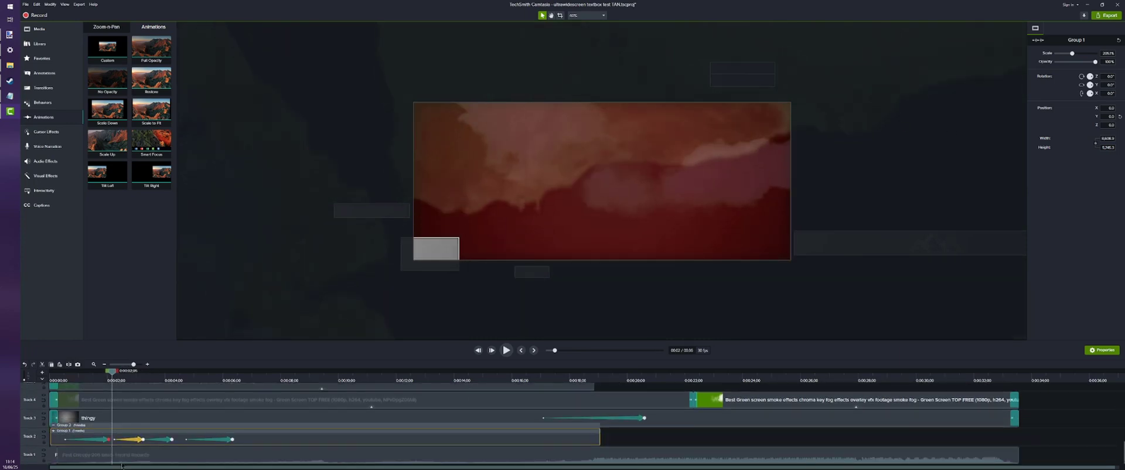
pyautogui.moveTo(139, 444); pyautogui.dragTo(137, 443)
# Undo the inner group's move and shift its third animation slightly later so that it ends at about 4.5 seconds
pyautogui.moveTo(112, 372); pyautogui.dragTo(146, 380)
pyautogui.scroll(5, 146, 381)
pyautogui.scroll(-5, 161, 445)
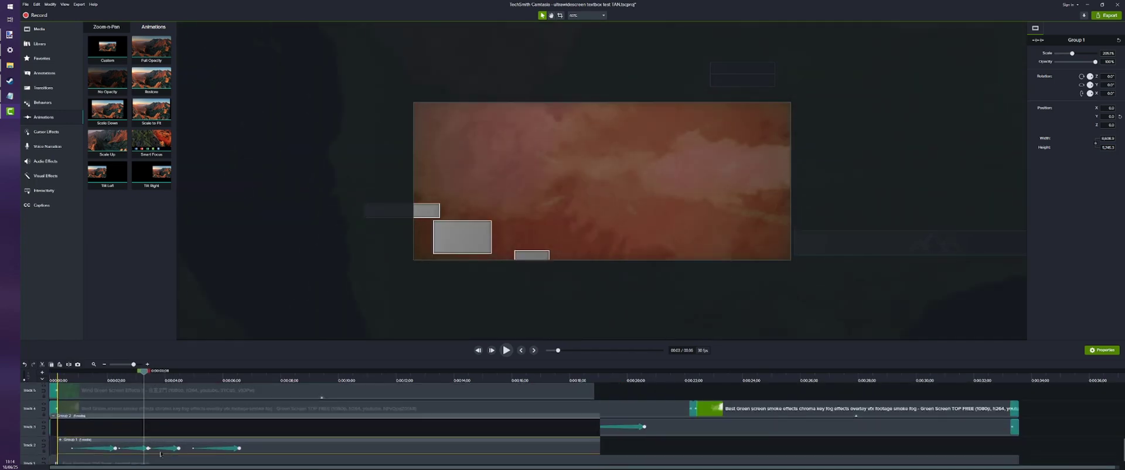
pyautogui.hotkey('ctrl', 'z')
pyautogui.moveTo(164, 452); pyautogui.dragTo(169, 451)
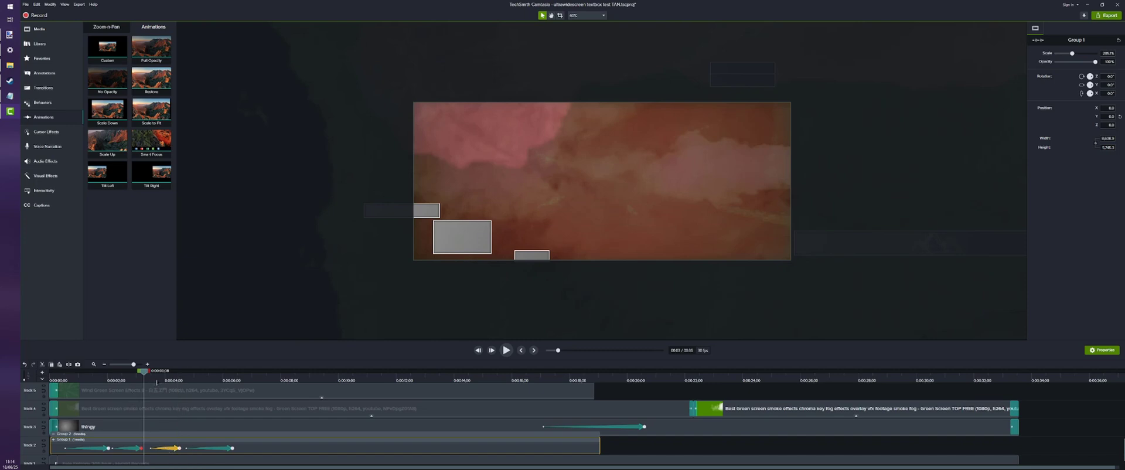
# Preview the frame at about 5.5 seconds, and collapse and deselect the outer group
pyautogui.moveTo(157, 382); pyautogui.dragTo(210, 385)
pyautogui.scroll(8, 186, 385)
pyautogui.scroll(-10, 244, 463)
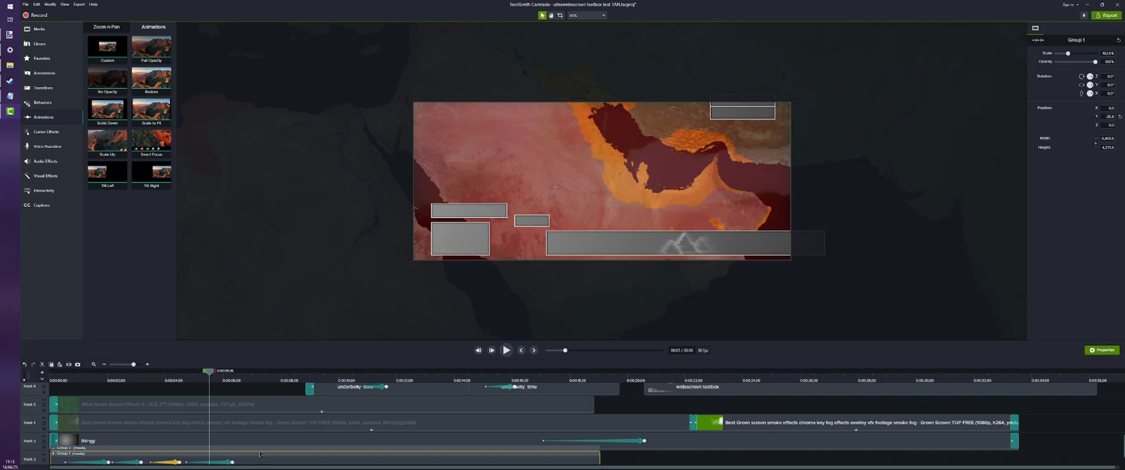
pyautogui.scroll(-1, 259, 454)
pyautogui.click(644, 440)
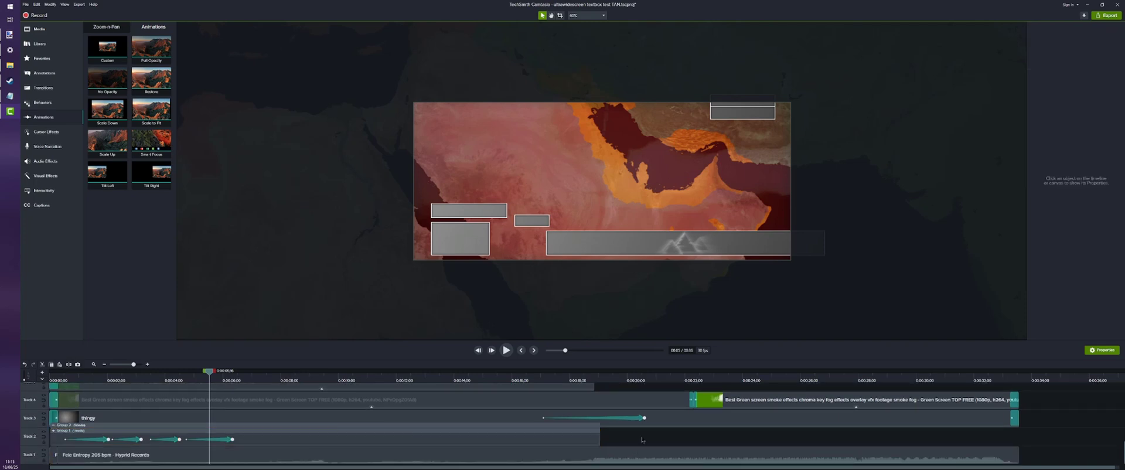
# Expand the outer and inner groups to compare the animations at each nesting level, and collapse them back to the outer group
pyautogui.click(258, 434)
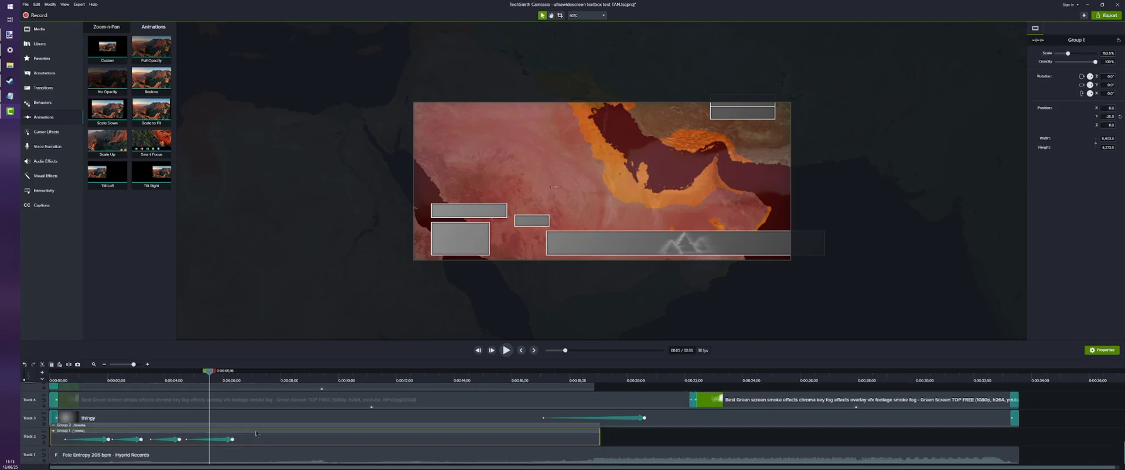
pyautogui.doubleClick(258, 429)
pyautogui.doubleClick(223, 435)
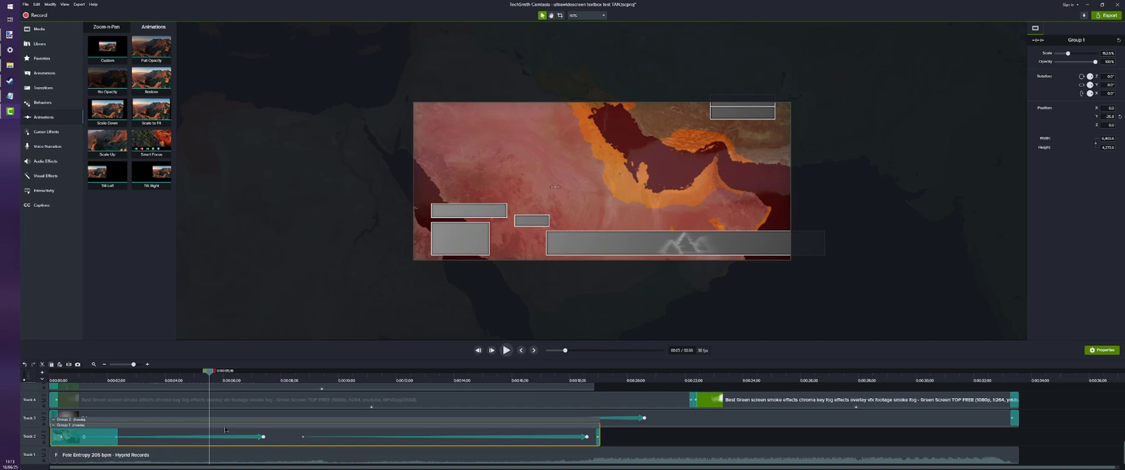
pyautogui.click(224, 431)
pyautogui.doubleClick(228, 427)
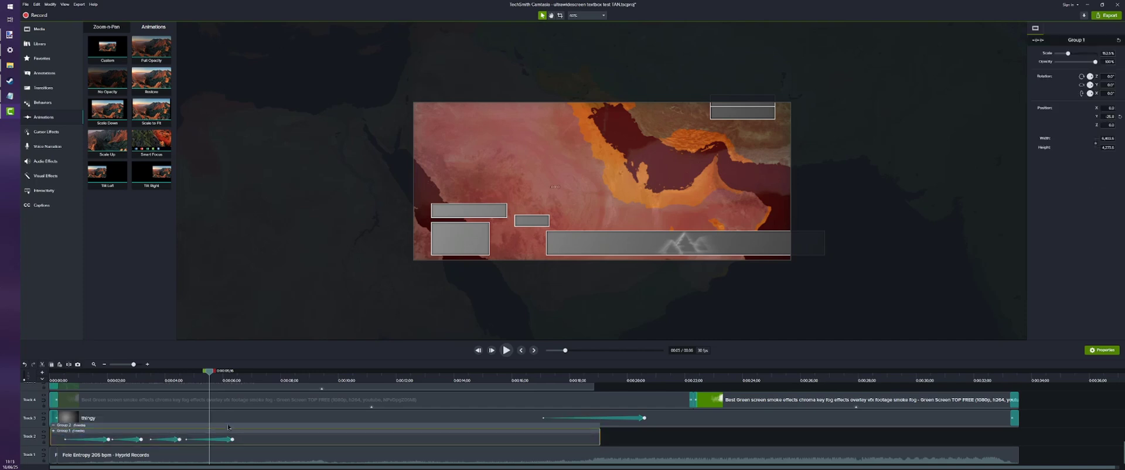
pyautogui.doubleClick(228, 426)
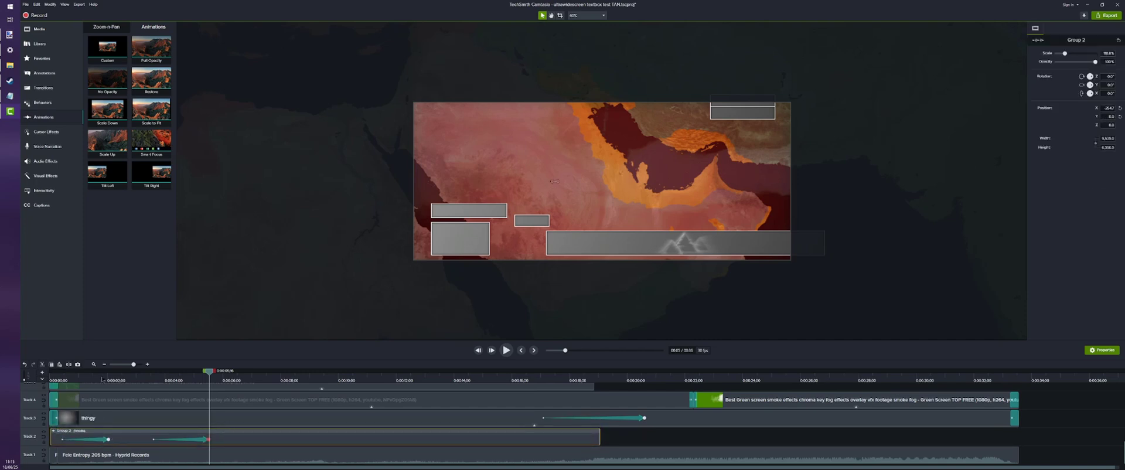
# Play the layered animations from the start, stop at about 3.7 seconds, and deselect the outer group
pyautogui.click(56, 381)
pyautogui.click(506, 350)
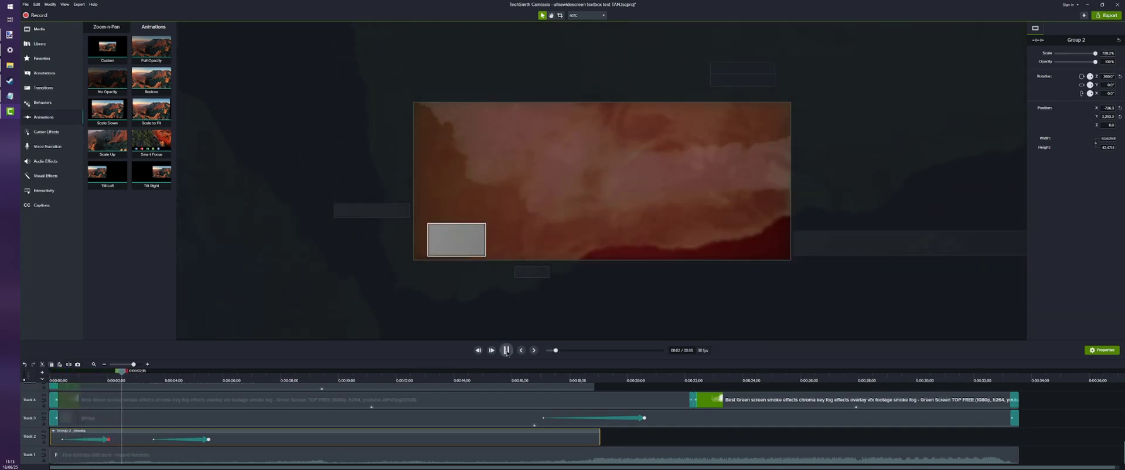
pyautogui.click(507, 350)
pyautogui.click(160, 430)
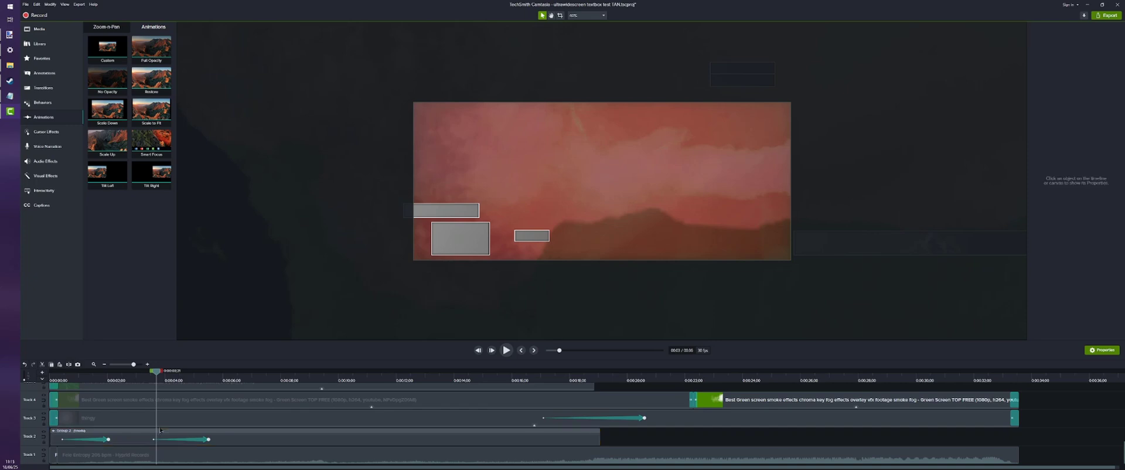
# Reopen the outer group at about 3.4 seconds and examine the inner group's rotation and position properties
pyautogui.click(159, 433)
pyautogui.moveTo(157, 371); pyautogui.dragTo(149, 371)
pyautogui.click(163, 438)
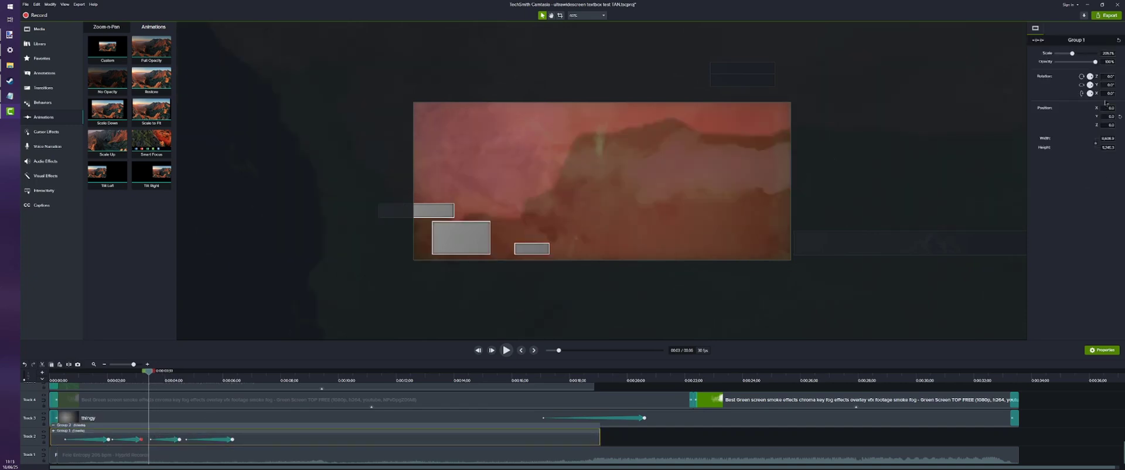
pyautogui.moveTo(1090, 85)
pyautogui.mouseDown()
pyautogui.moveTo(1087, 98)
pyautogui.moveTo(1097, 72)
pyautogui.mouseUp()
# Play the inner group's animations back from about 2 seconds and stop at about 8.8 seconds
pyautogui.click(108, 379)
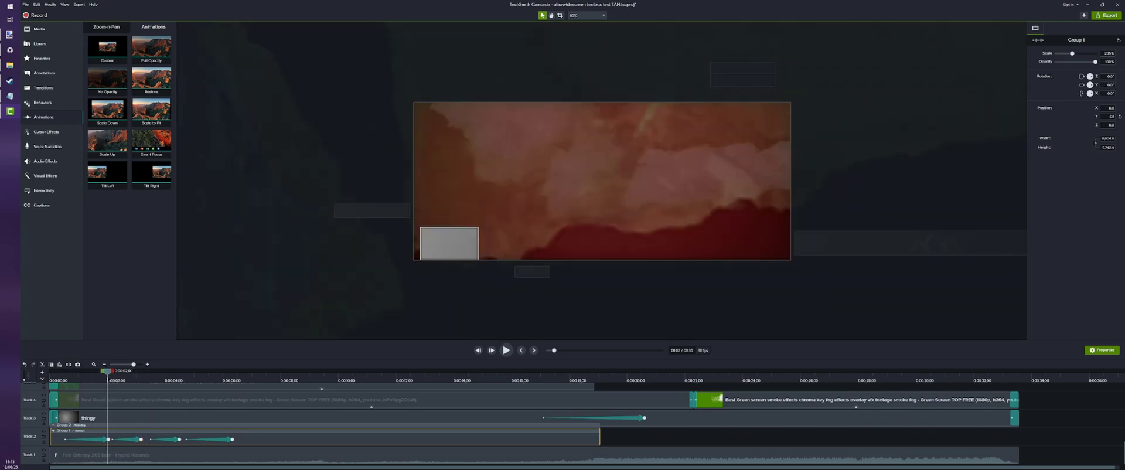
pyautogui.click(506, 351)
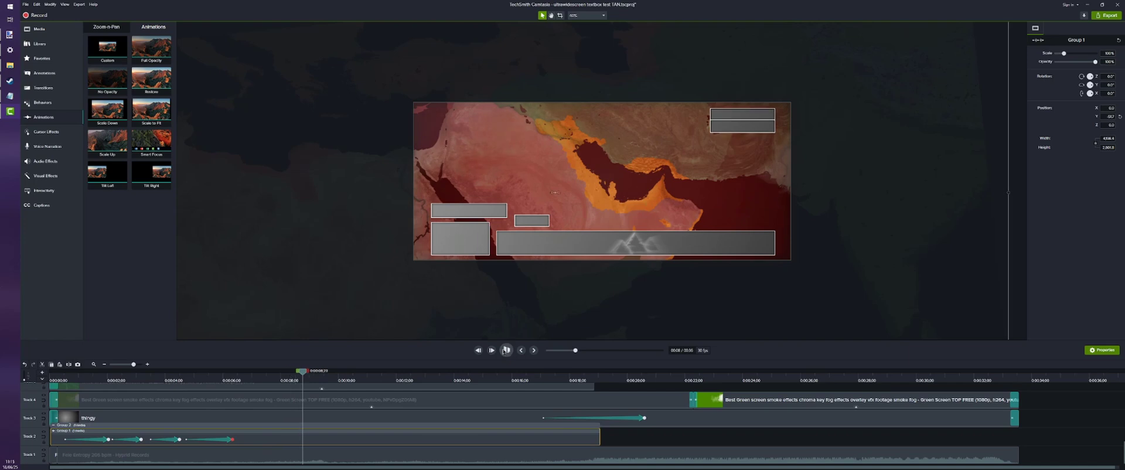
pyautogui.click(506, 350)
pyautogui.moveTo(18, 101)
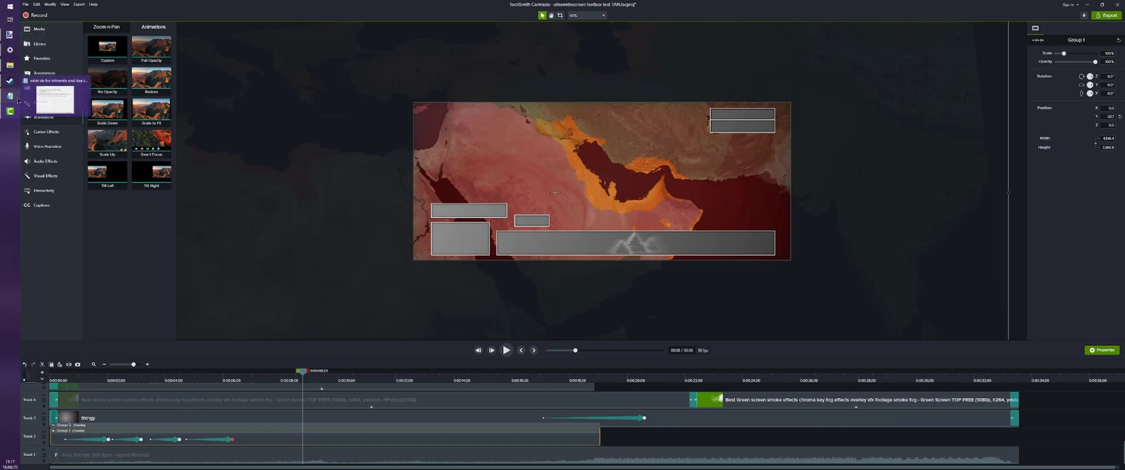